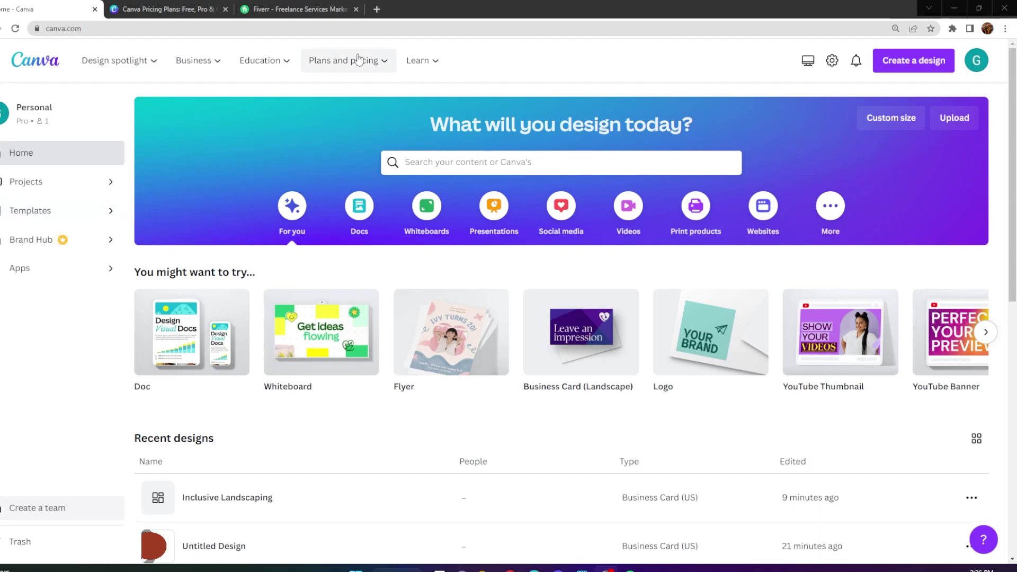
Review the full plan pricing comparison, then return to the Canva home page.
mouse_move(363, 61)
click(134, 310)
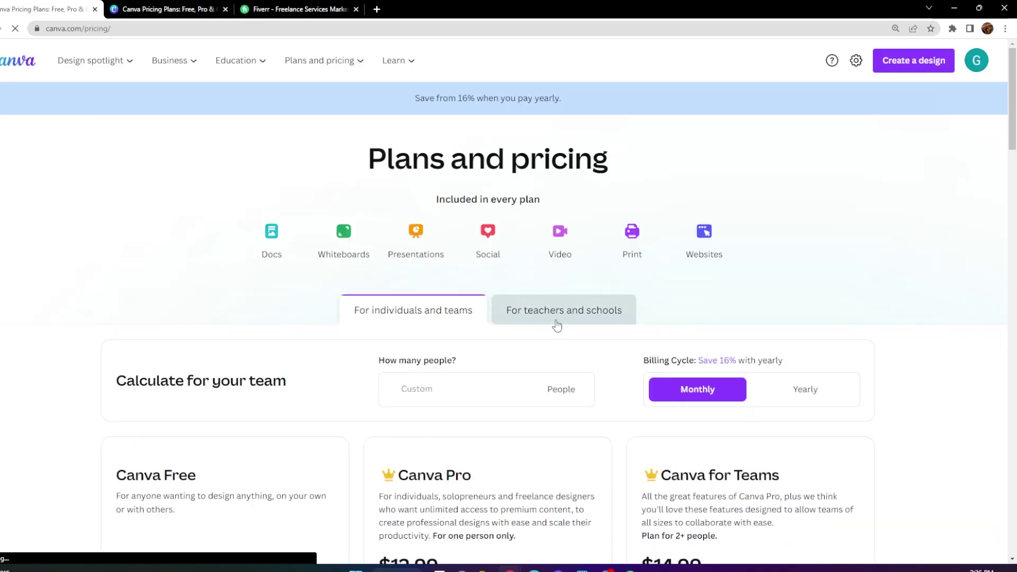
scroll(420, 362, down, 5)
scroll(199, 238, down, 2)
scroll(190, 158, up, 1)
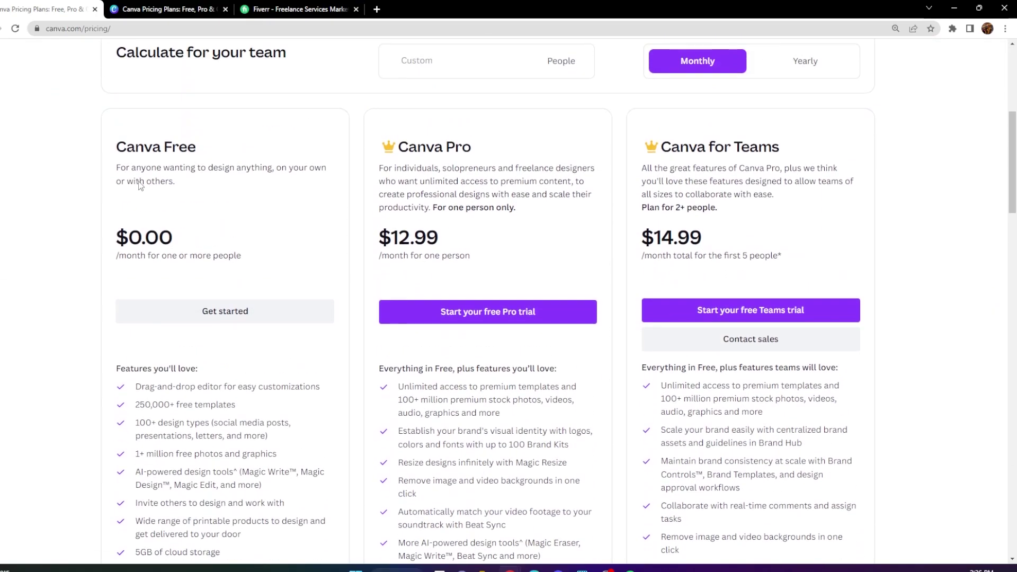
scroll(147, 372, down, 1)
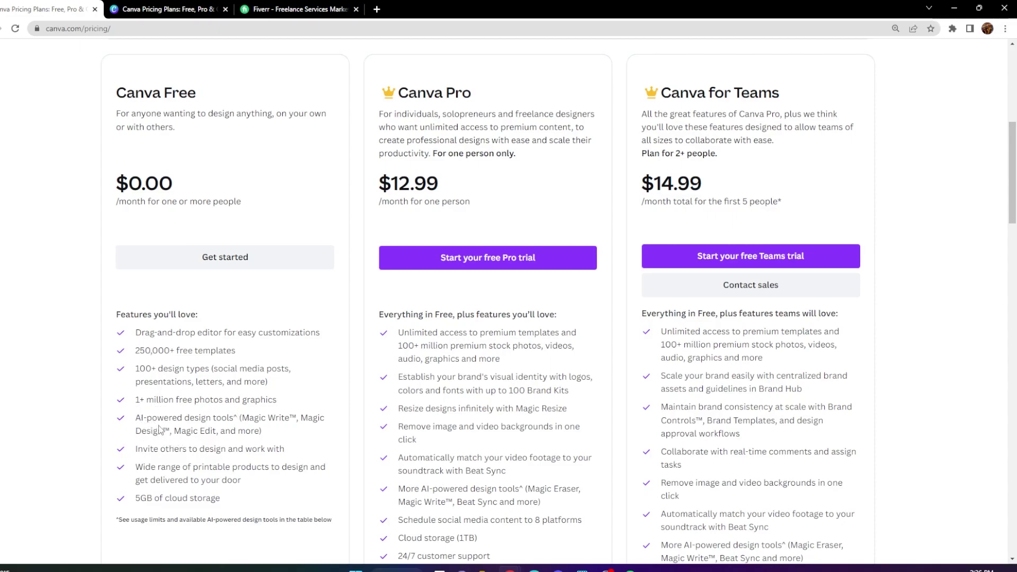
scroll(394, 312, up, 2)
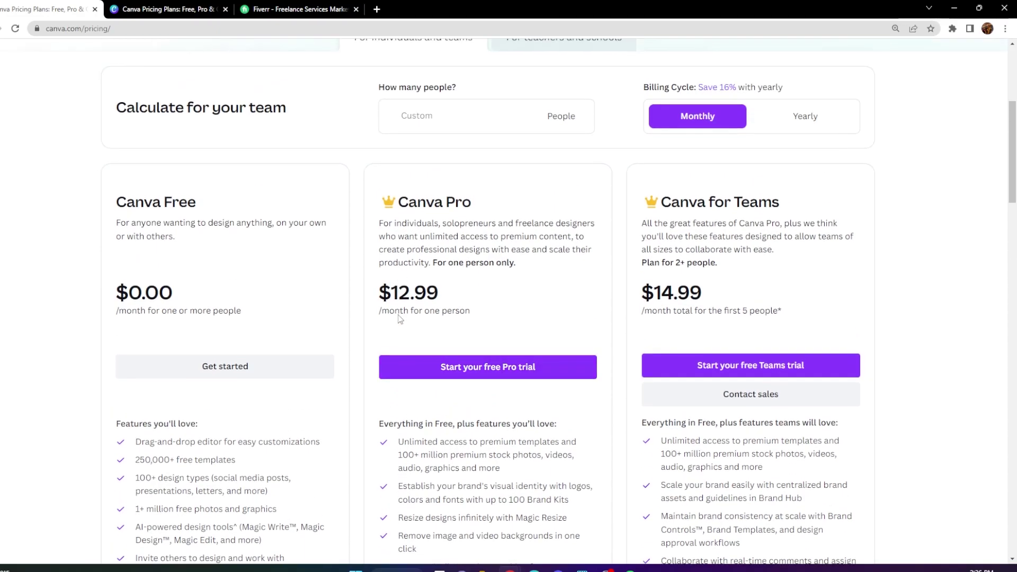
scroll(438, 317, down, 2)
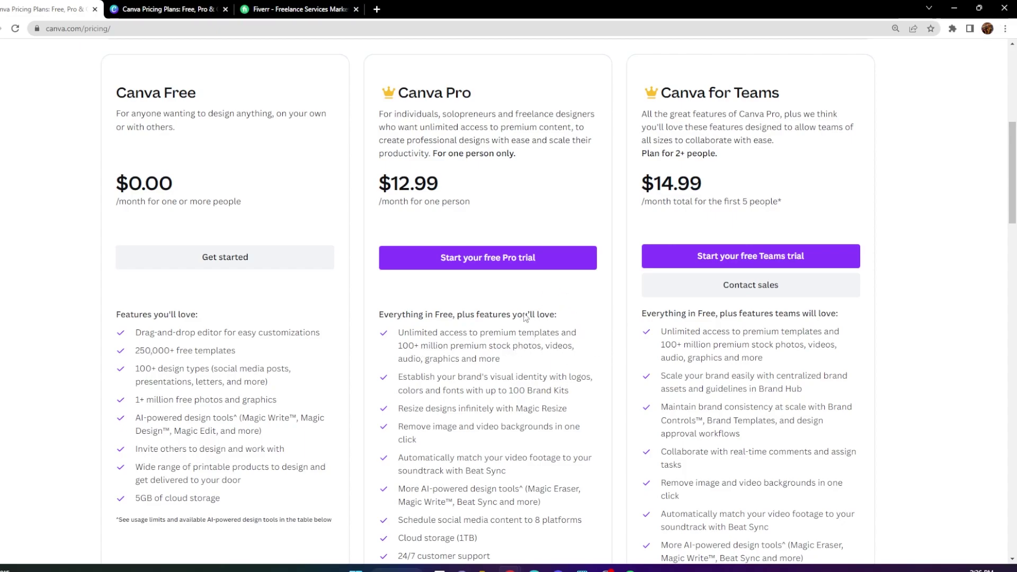
scroll(532, 312, down, 2)
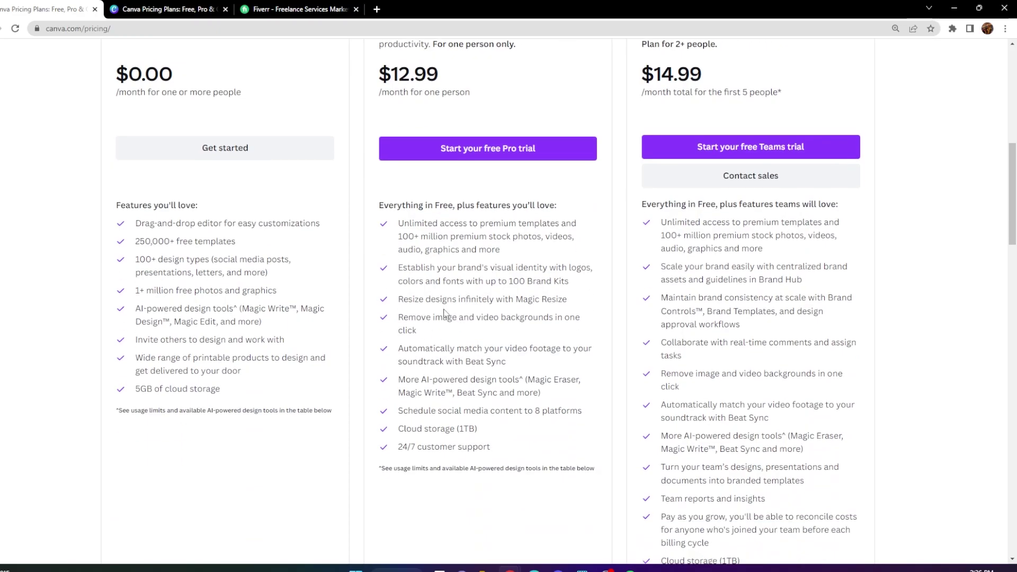
scroll(466, 371, up, 3)
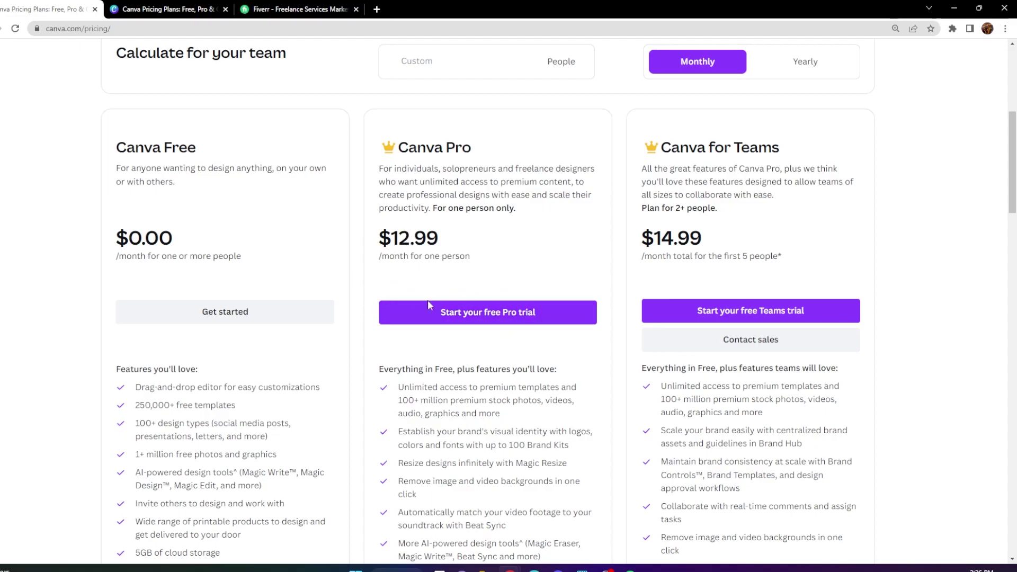
scroll(471, 307, up, 4)
scroll(520, 290, up, 2)
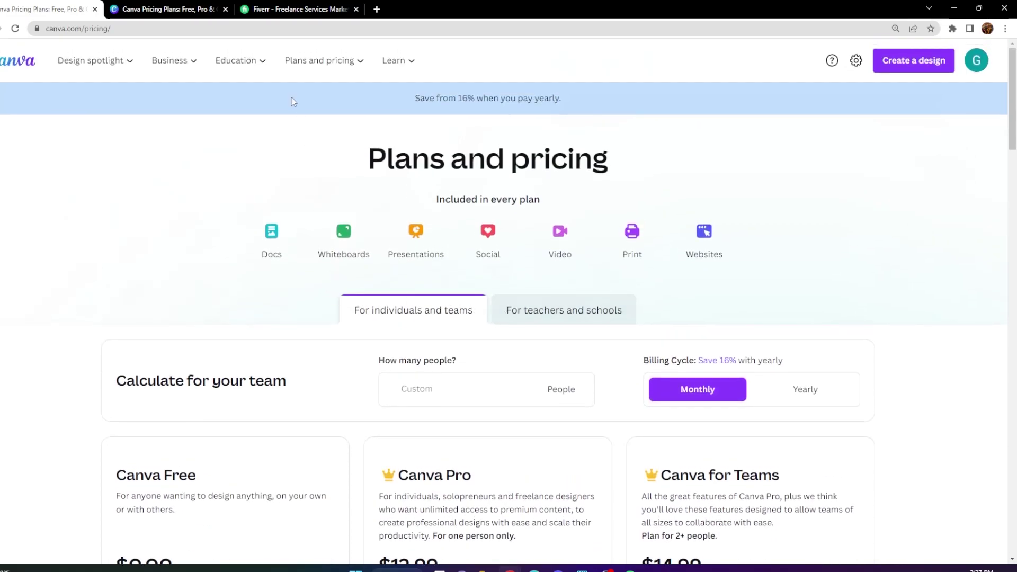
click(1, 65)
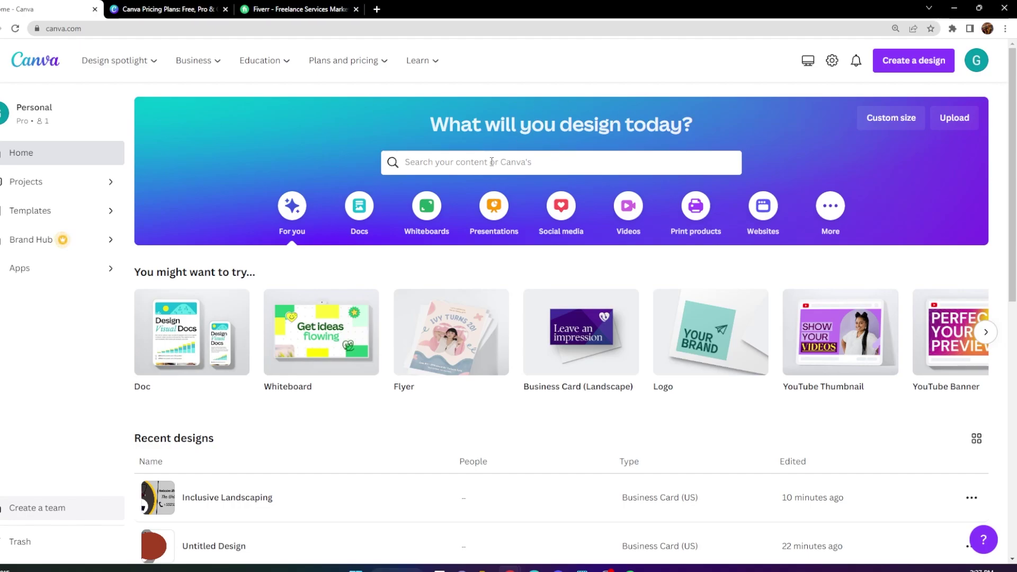
Search 'business card' templates and start a blank Business Card (US) design.
click(470, 165)
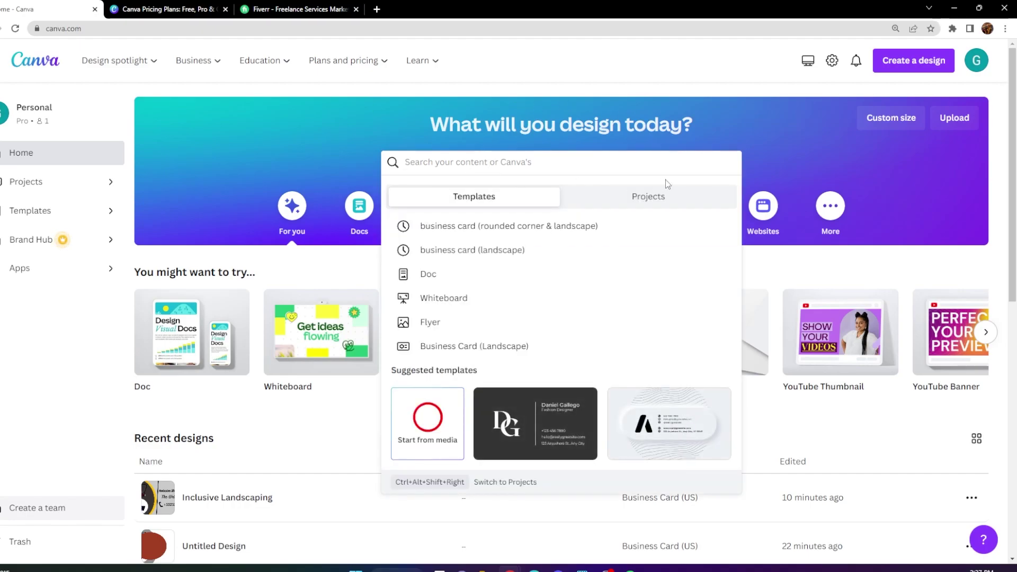
text(business card)
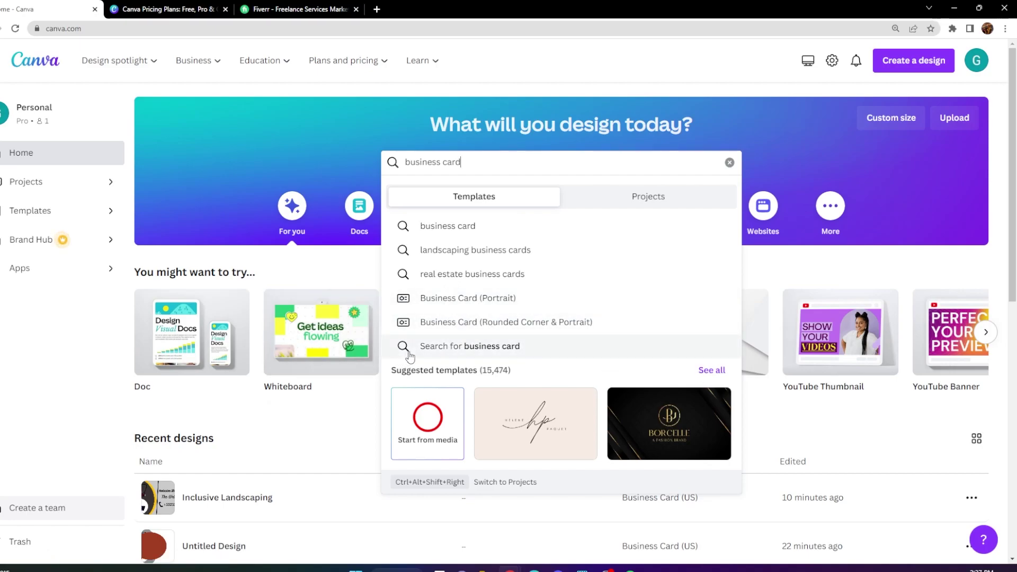
click(443, 347)
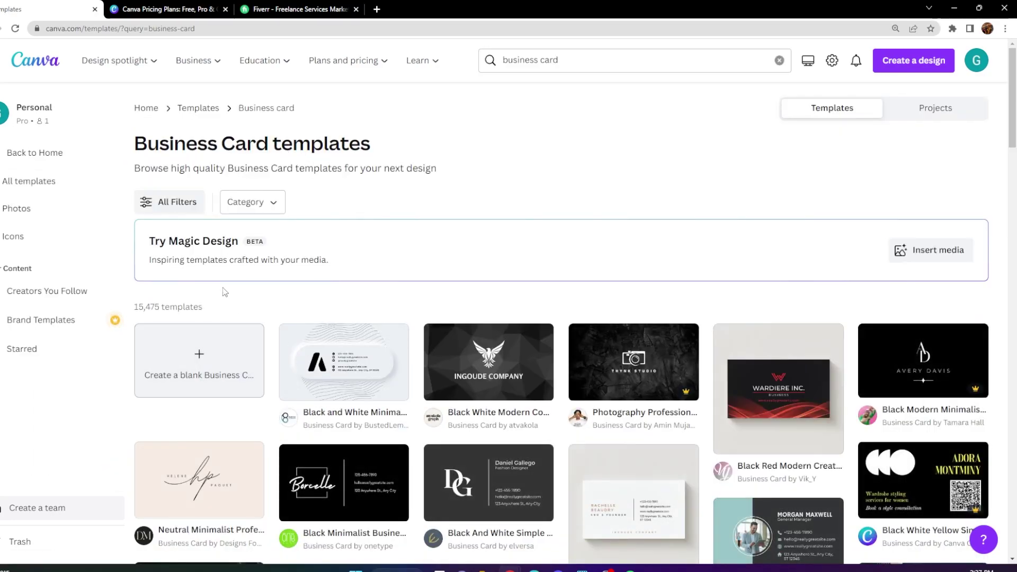
scroll(243, 248, down, 4)
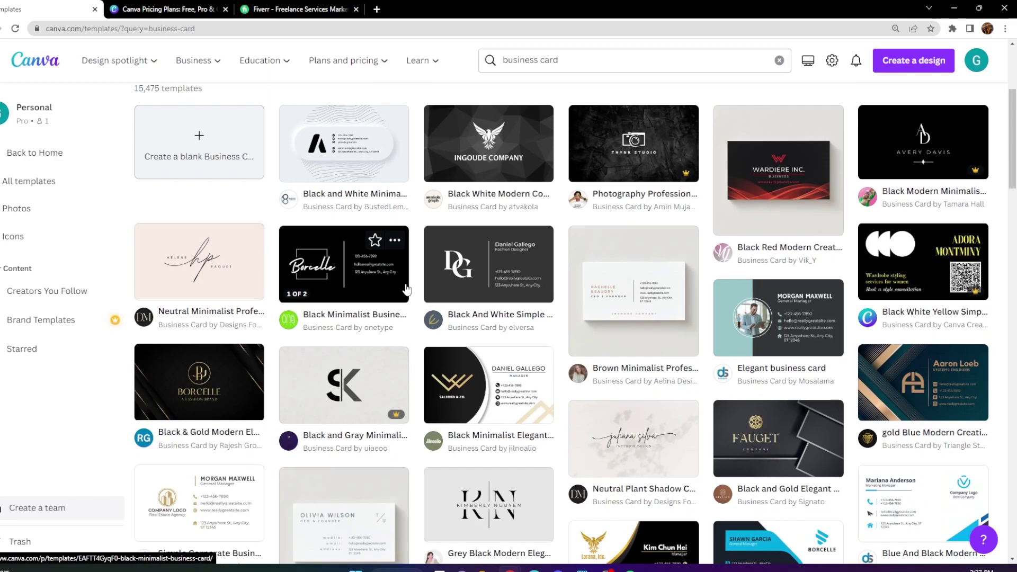
scroll(439, 299, down, 9)
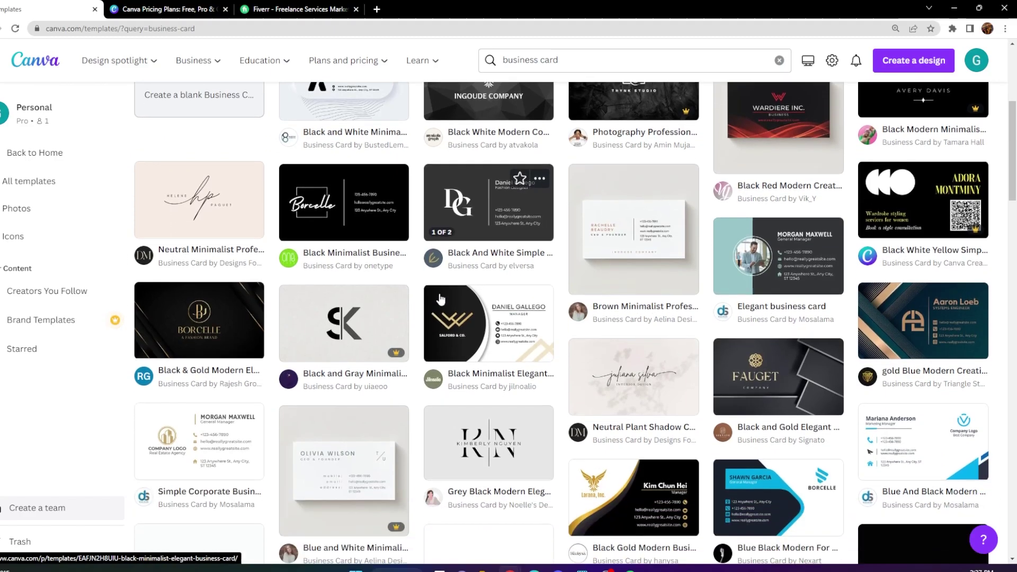
scroll(441, 293, down, 2)
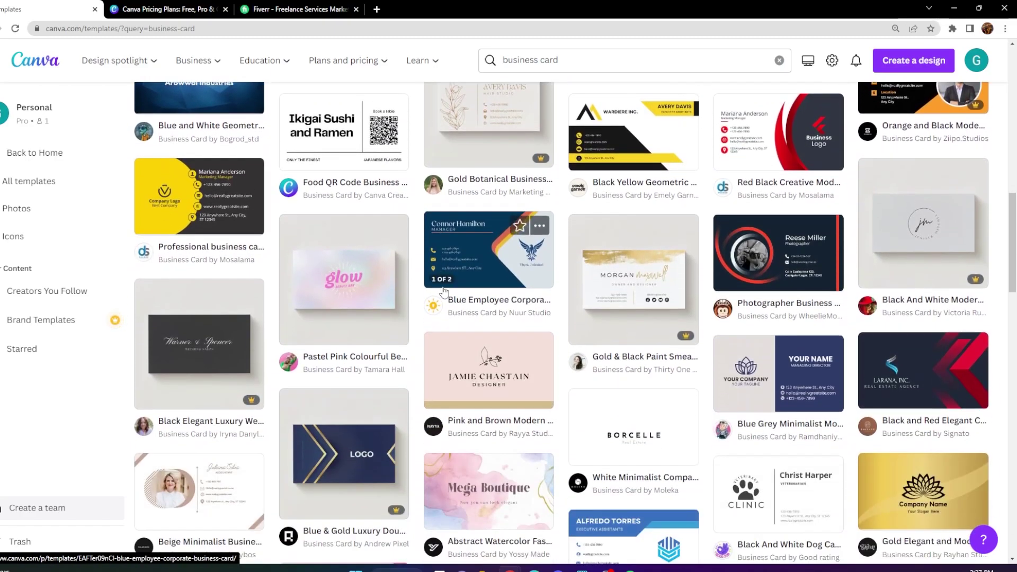
scroll(466, 288, down, 2)
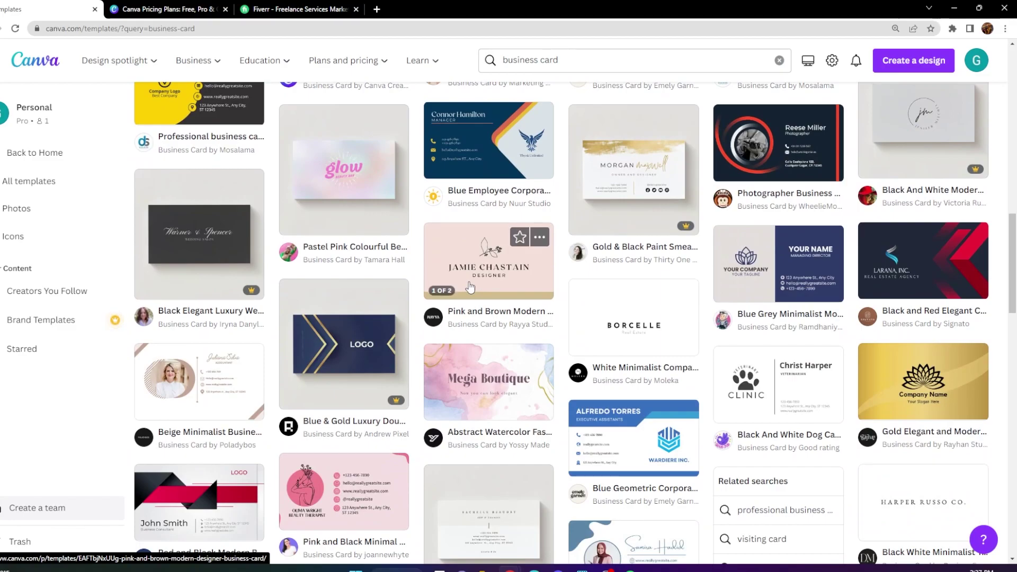
scroll(469, 288, down, 8)
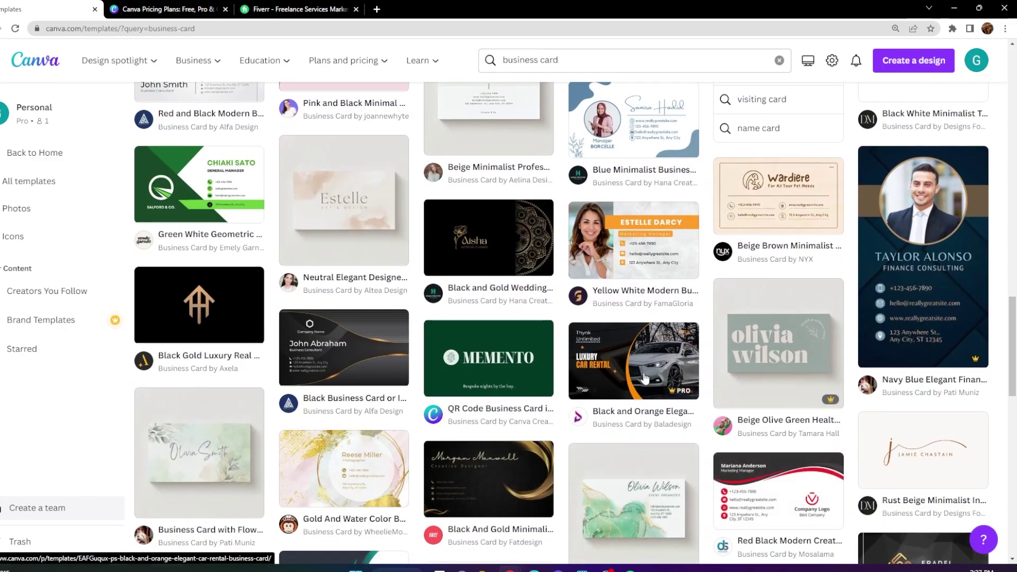
scroll(448, 345, up, 18)
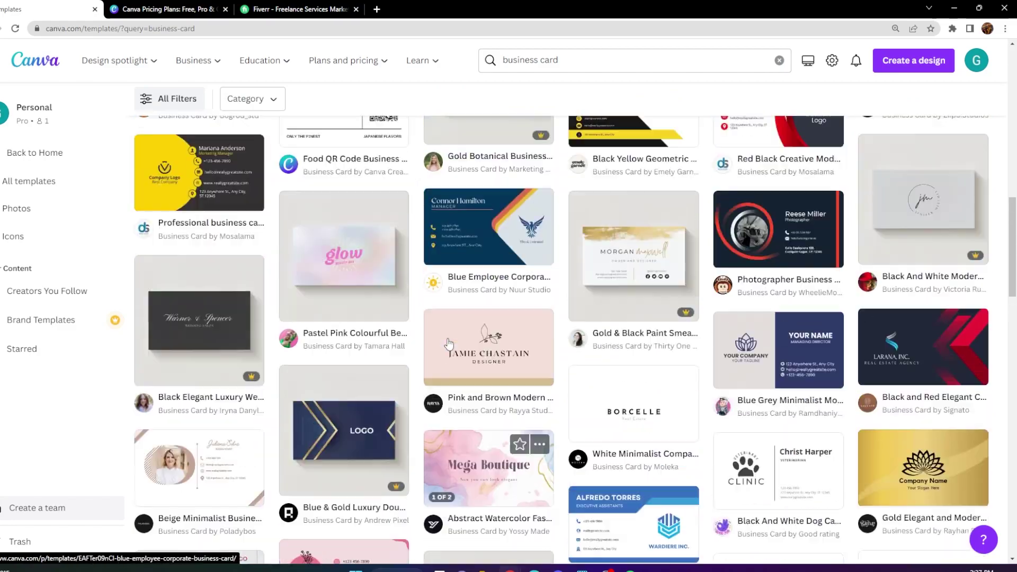
scroll(448, 344, up, 7)
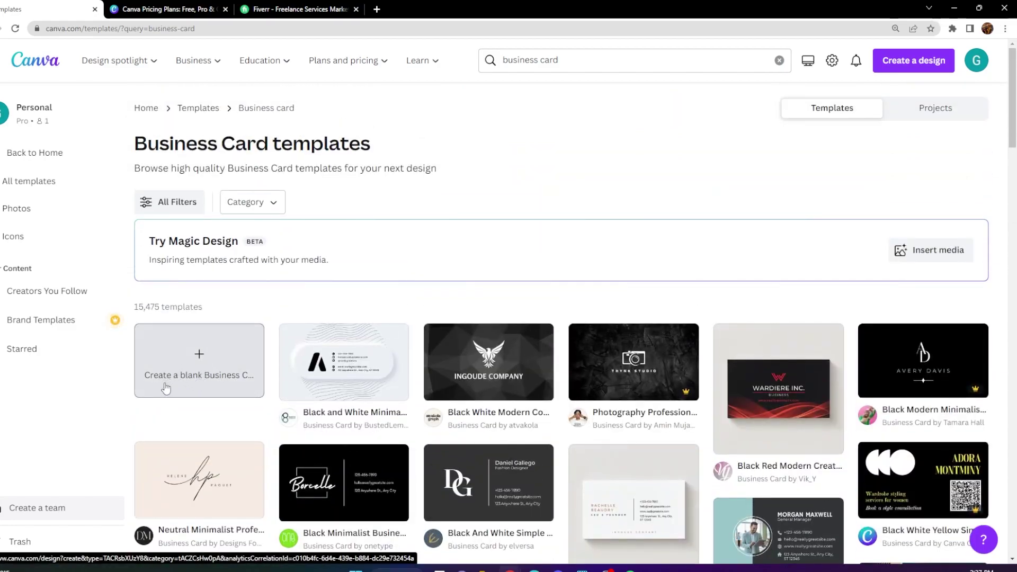
click(185, 379)
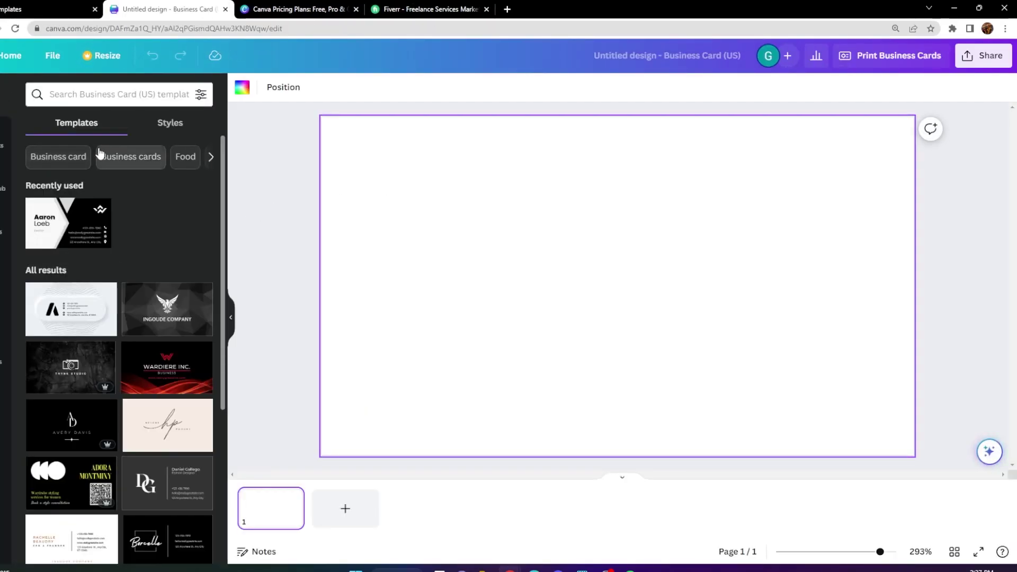
Add a grey circle, enlarge it to the card's height and shift it half over the left side.
click(9, 148)
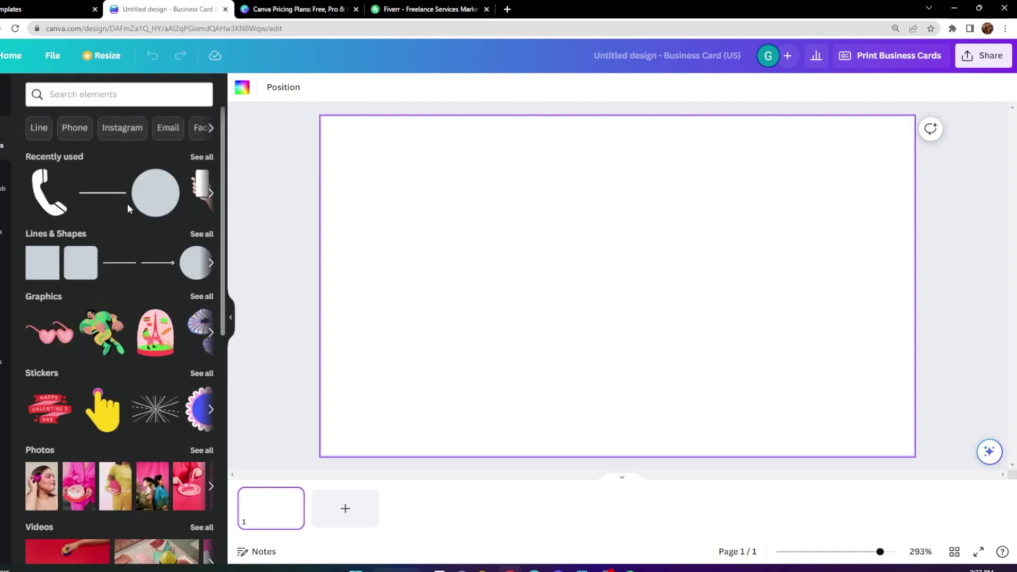
click(155, 206)
drag(565, 336, 180, 516)
drag(408, 358, 348, 202)
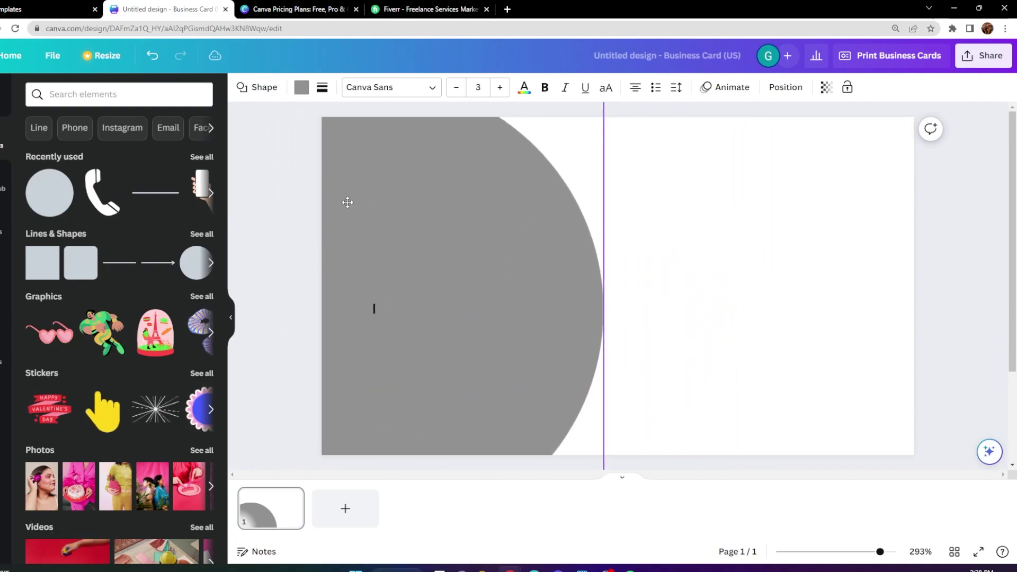
click(661, 252)
click(512, 311)
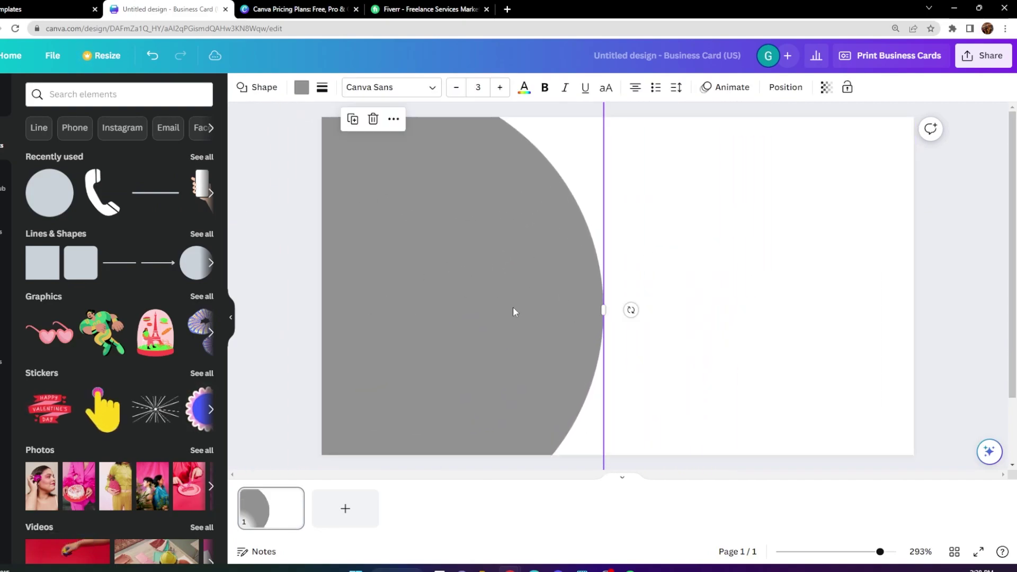
Lighten the half-circle's fill to grey #A8A8A8.
click(5, 100)
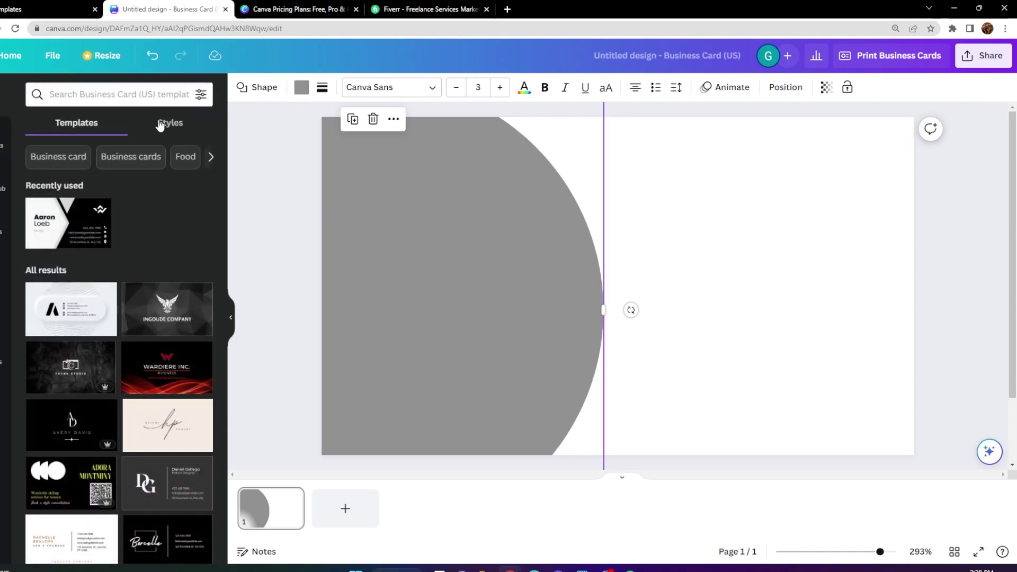
click(160, 126)
click(492, 284)
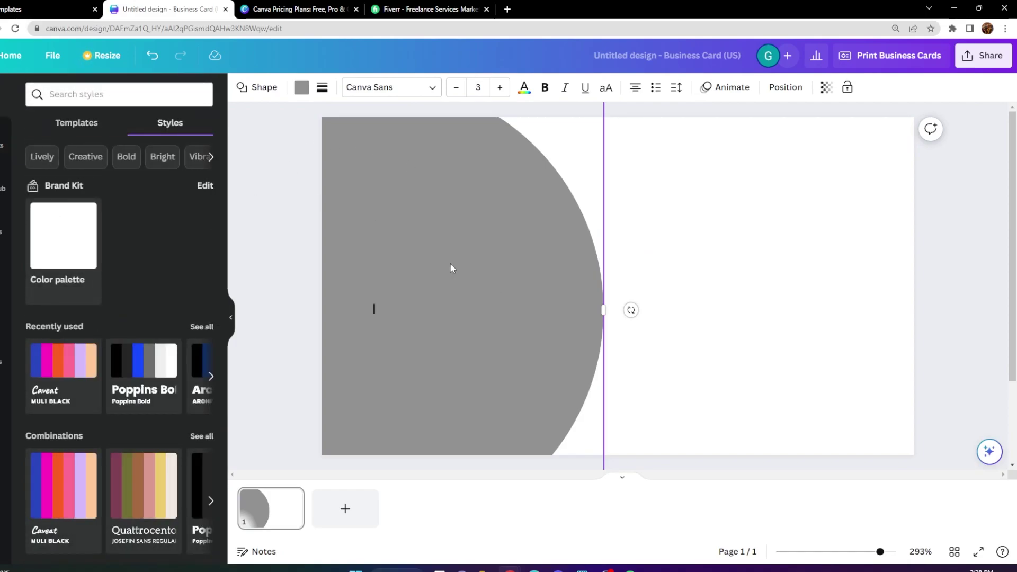
click(301, 86)
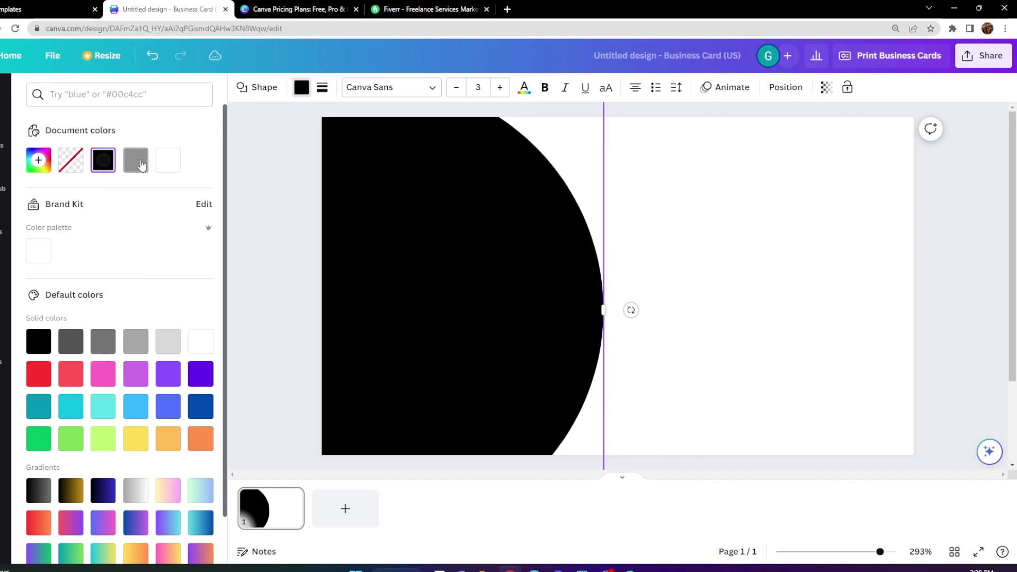
click(137, 160)
mouse_move(38, 243)
mouse_down()
mouse_move(29, 233)
mouse_move(25, 249)
mouse_move(50, 243)
mouse_move(41, 275)
mouse_move(59, 249)
mouse_move(36, 235)
mouse_move(32, 245)
mouse_up()
Add a circle onto the grey half-circle and fill it white.
click(656, 266)
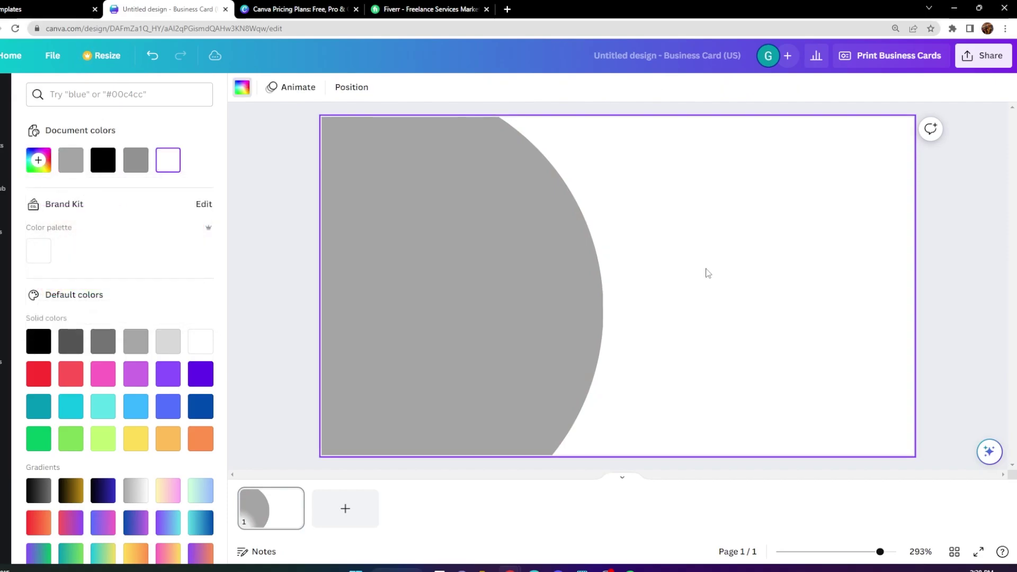
click(5, 136)
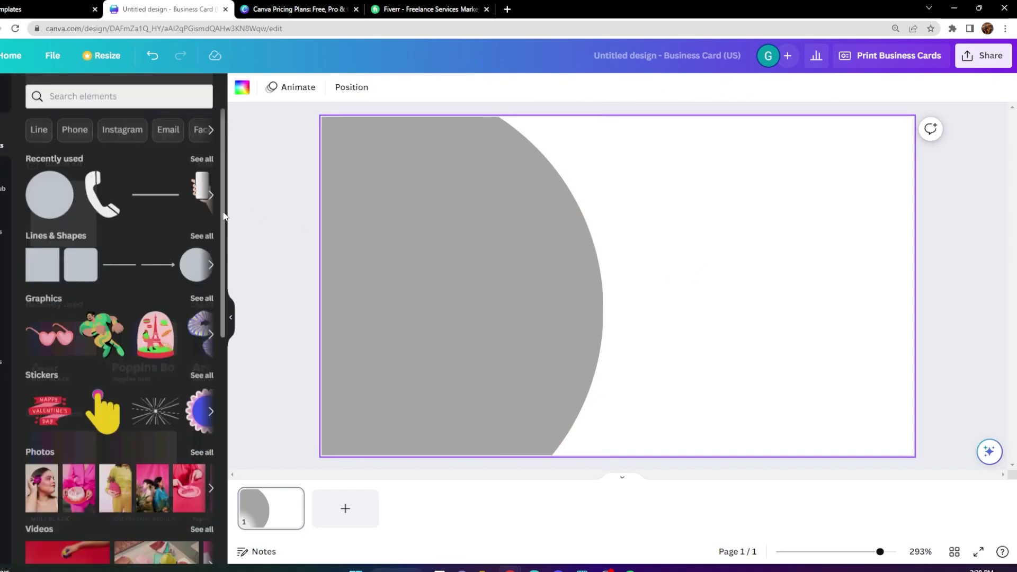
click(211, 263)
drag(633, 310, 464, 384)
click(301, 87)
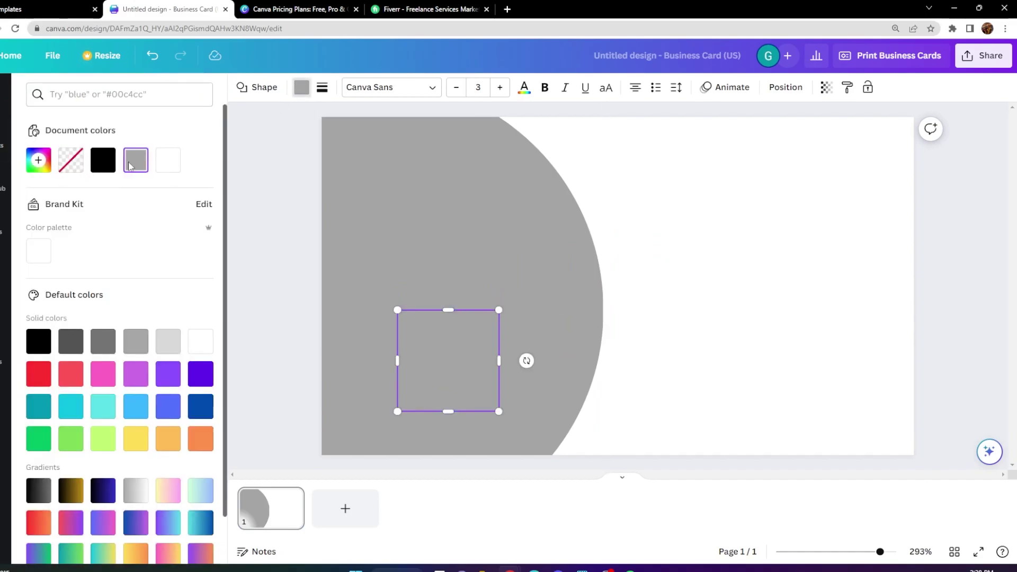
click(168, 160)
Resize the white circle and settle it in the lower-left of the grey area.
drag(397, 309, 311, 224)
click(444, 376)
drag(414, 301, 458, 345)
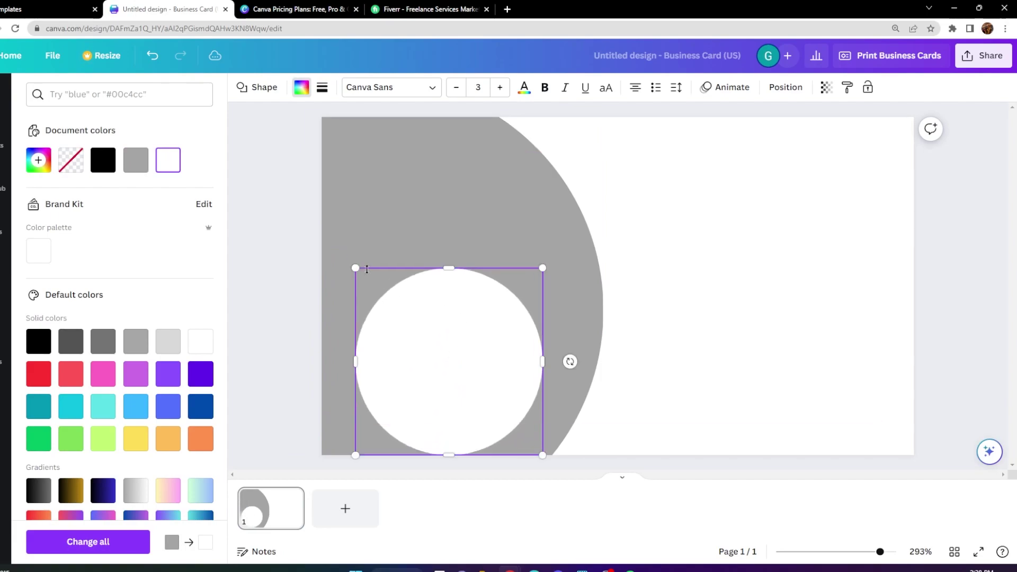
drag(355, 269, 399, 313)
drag(483, 358, 466, 352)
click(698, 336)
click(453, 380)
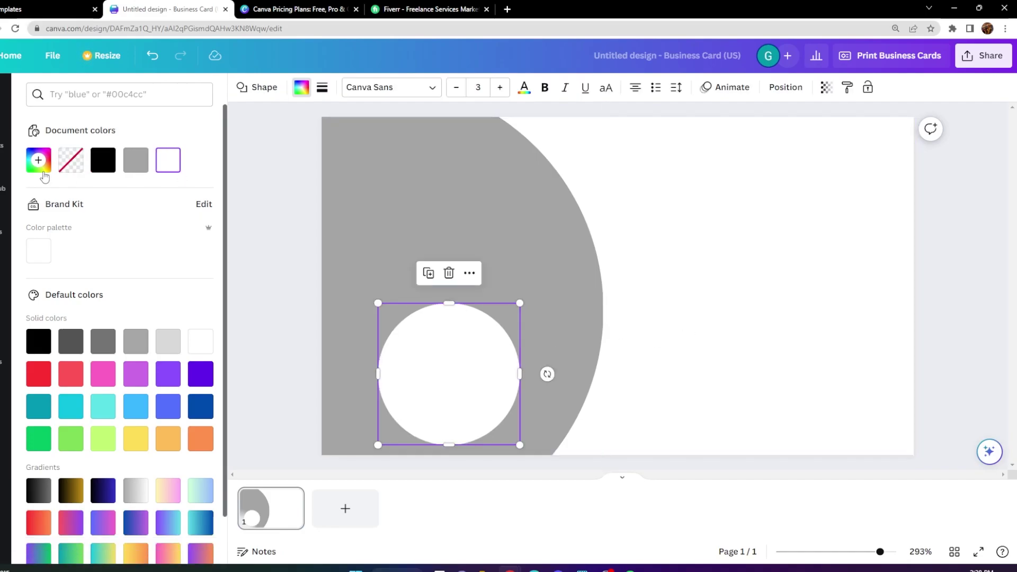
click(3, 143)
click(211, 193)
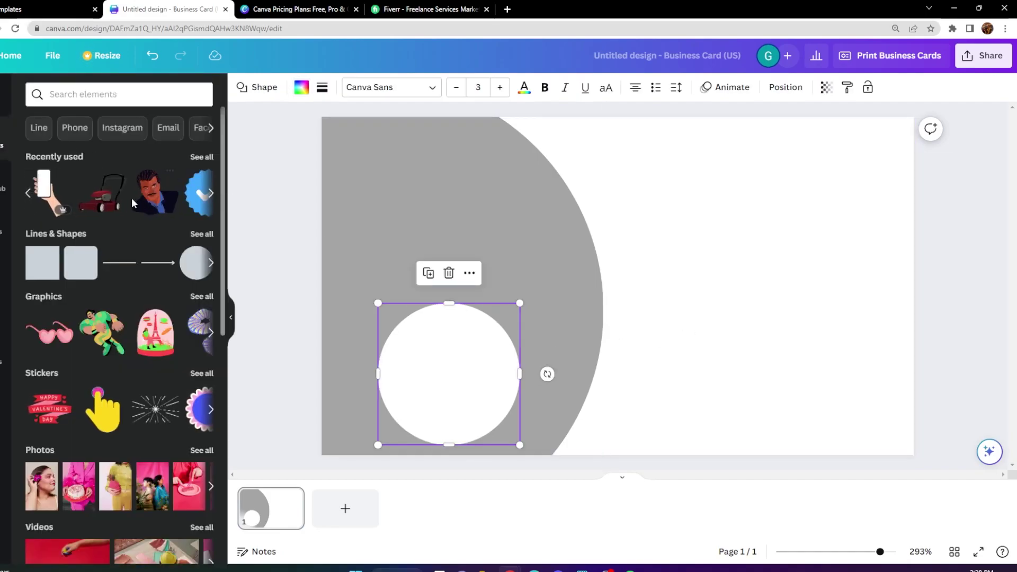
Add the man graphic, shrink it and centre it inside the white circle.
click(153, 207)
drag(547, 218, 565, 233)
drag(622, 297, 441, 378)
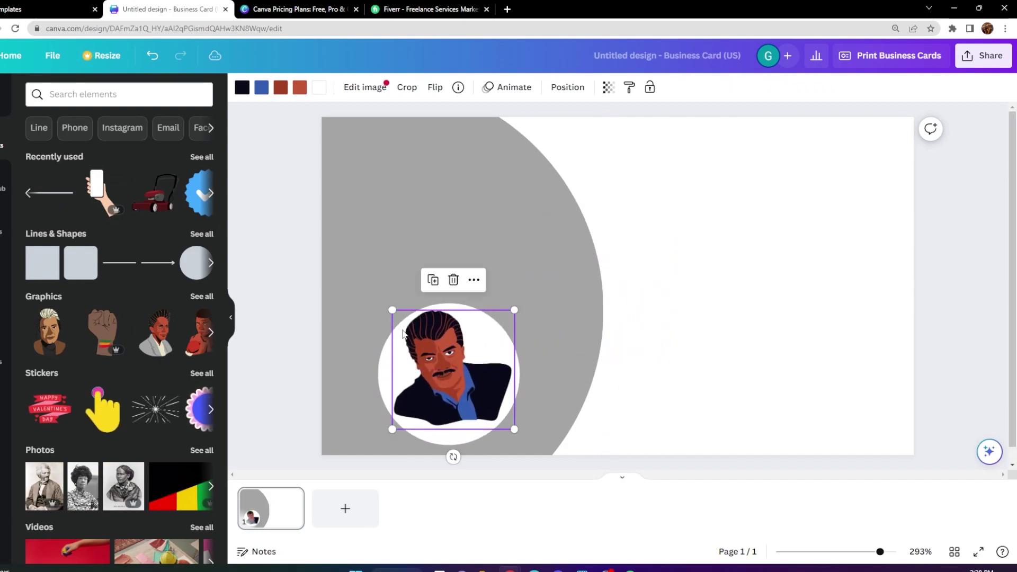
drag(382, 314, 422, 352)
drag(454, 382, 439, 363)
click(654, 313)
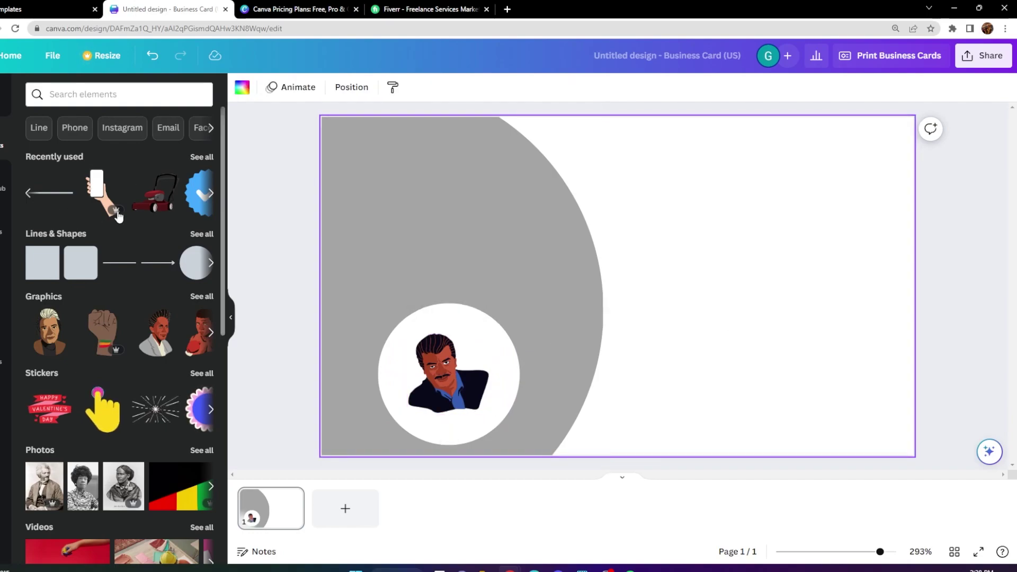
Add the lawnmower graphic and position it above the white circle.
click(166, 204)
drag(699, 354, 719, 363)
drag(679, 320, 492, 241)
drag(531, 289, 482, 254)
drag(461, 217, 481, 217)
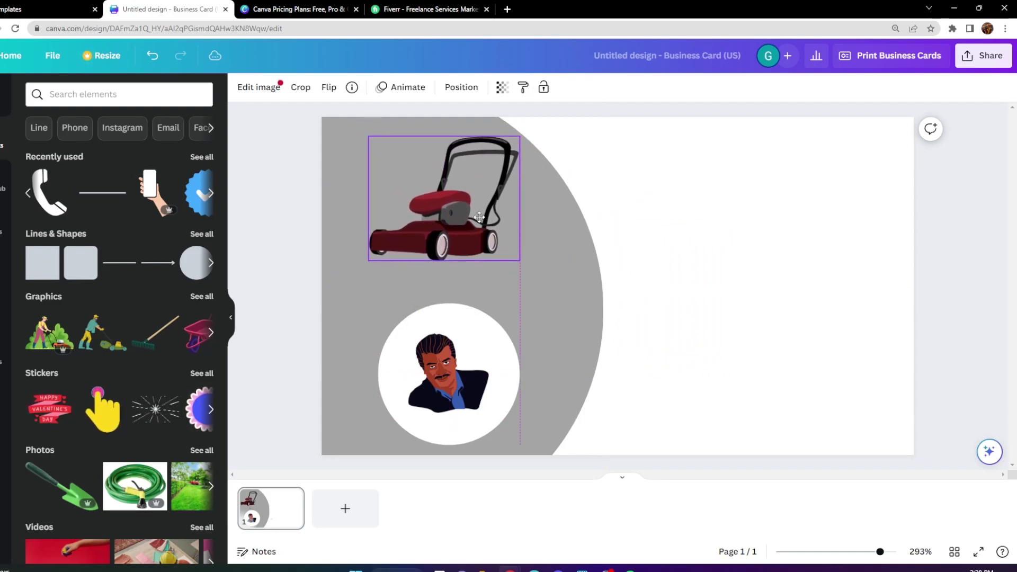
click(661, 240)
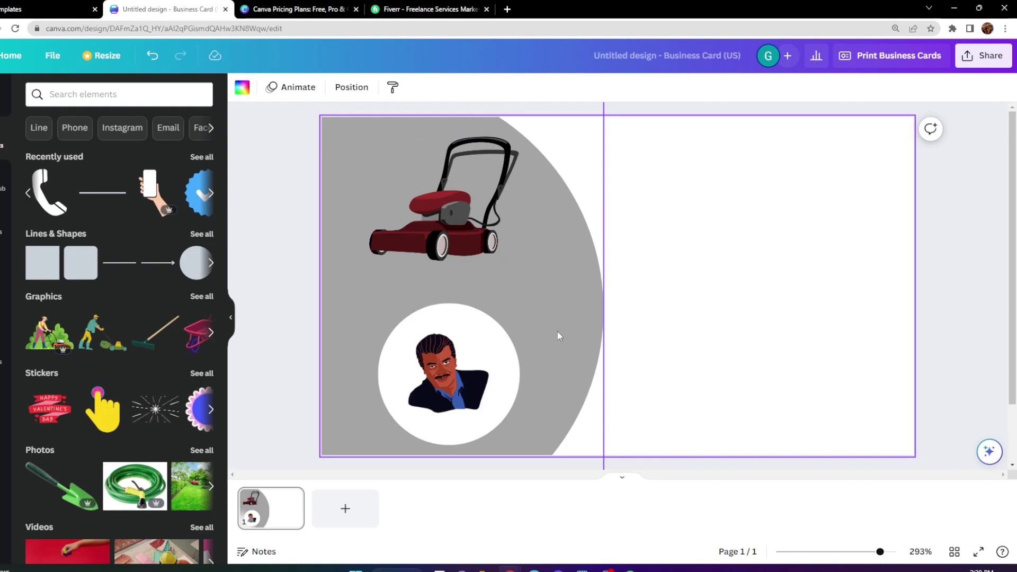
Enlarge and shift the portrait circle, then enlarge the man graphic within it.
click(454, 326)
drag(378, 303, 356, 281)
drag(433, 323, 387, 325)
click(445, 371)
mouse_move(439, 365)
mouse_down()
mouse_move(457, 370)
mouse_move(451, 364)
mouse_up()
Add a red circle and size it into a large dome beside the lawnmower, overlapping the portrait circle.
click(596, 312)
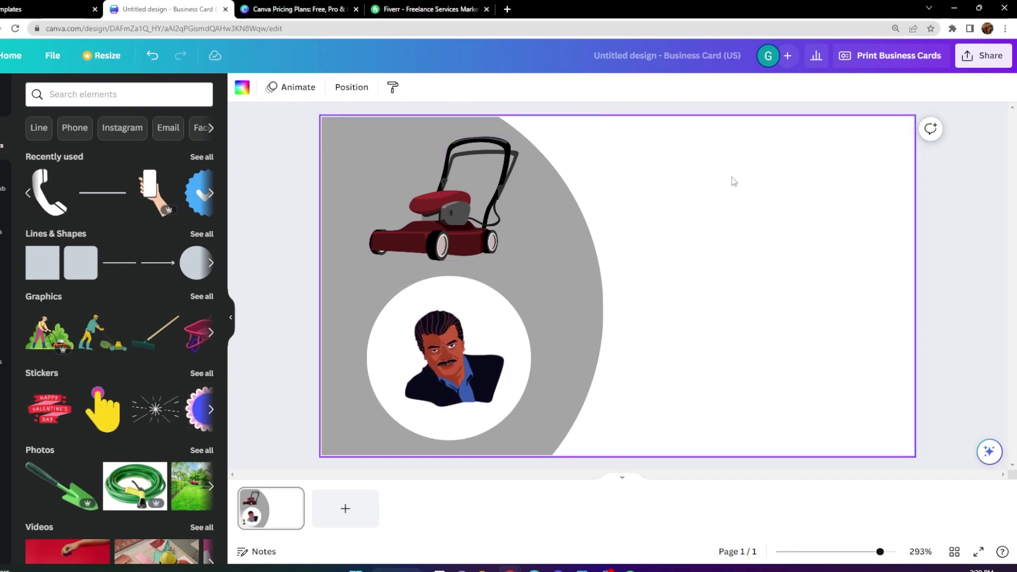
click(198, 260)
drag(566, 339, 146, 531)
drag(395, 309, 370, 315)
drag(221, 332, 331, 287)
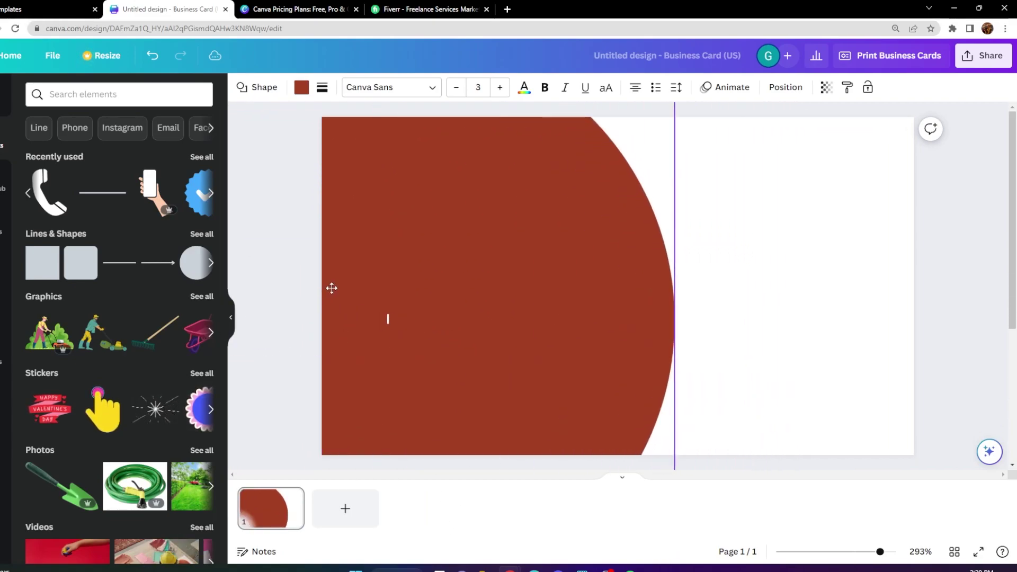
drag(498, 249, 625, 447)
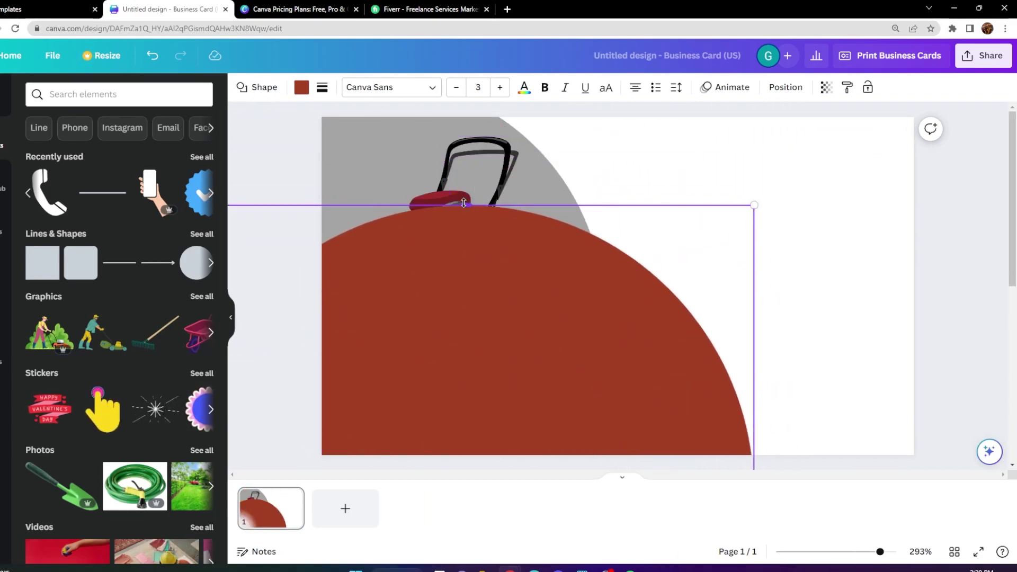
drag(418, 293, 771, 247)
drag(531, 159, 531, 343)
drag(642, 422, 599, 304)
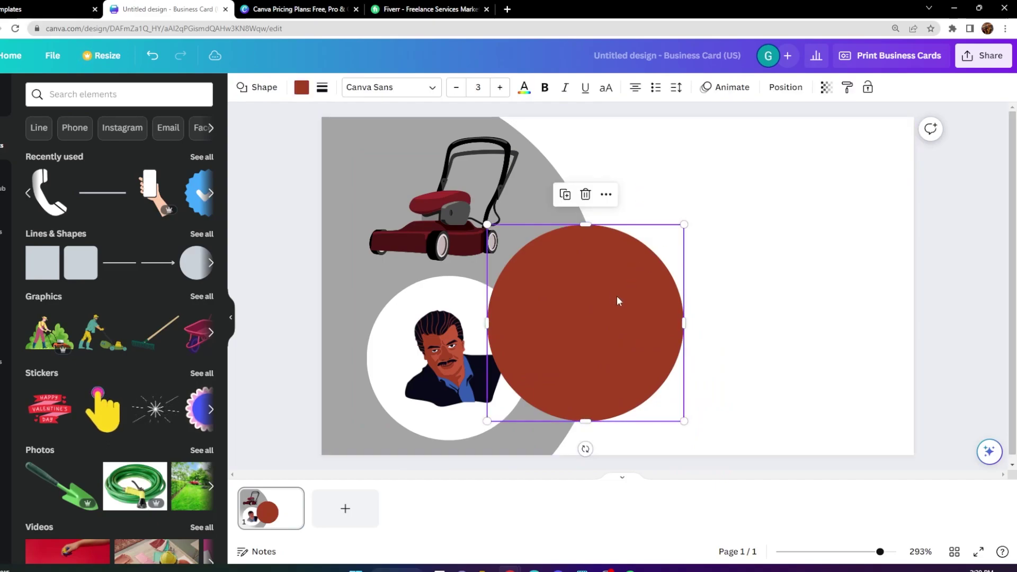
click(608, 197)
Send the red circle behind the half-circle via layers and enlarge it into a thin red arc.
mouse_move(694, 268)
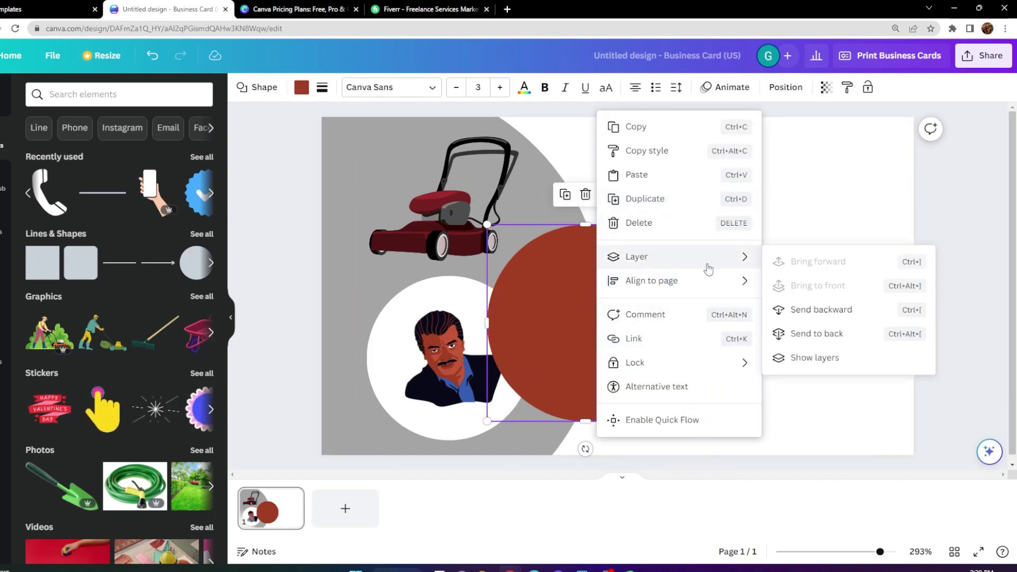
click(820, 357)
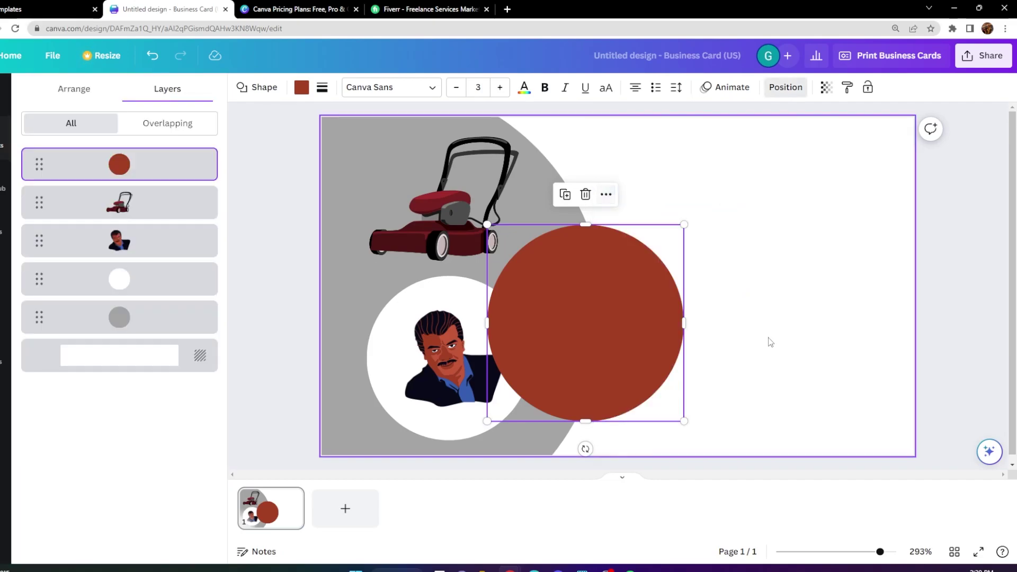
drag(122, 179, 122, 328)
drag(486, 224, 315, 100)
drag(634, 277, 571, 285)
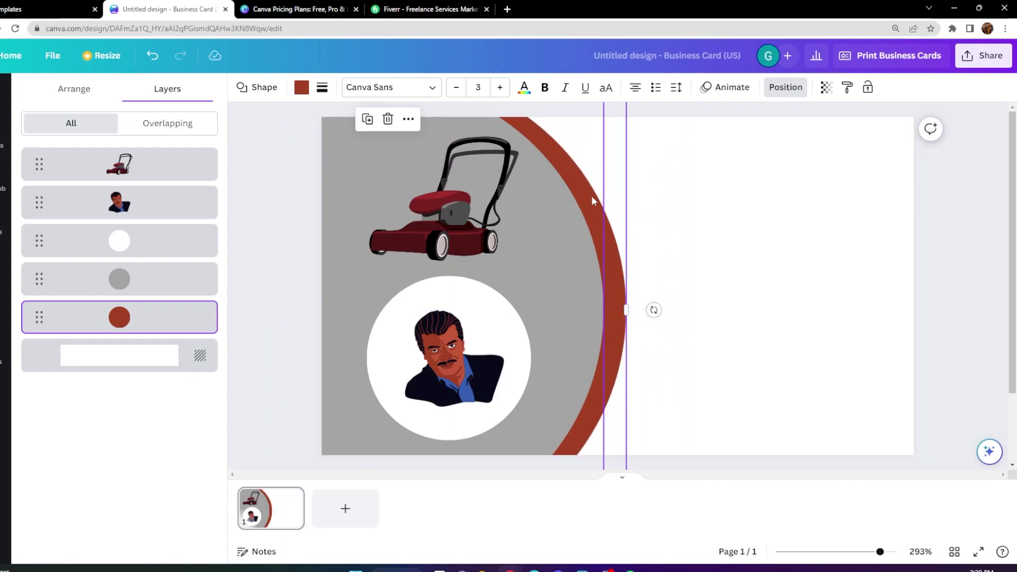
click(301, 89)
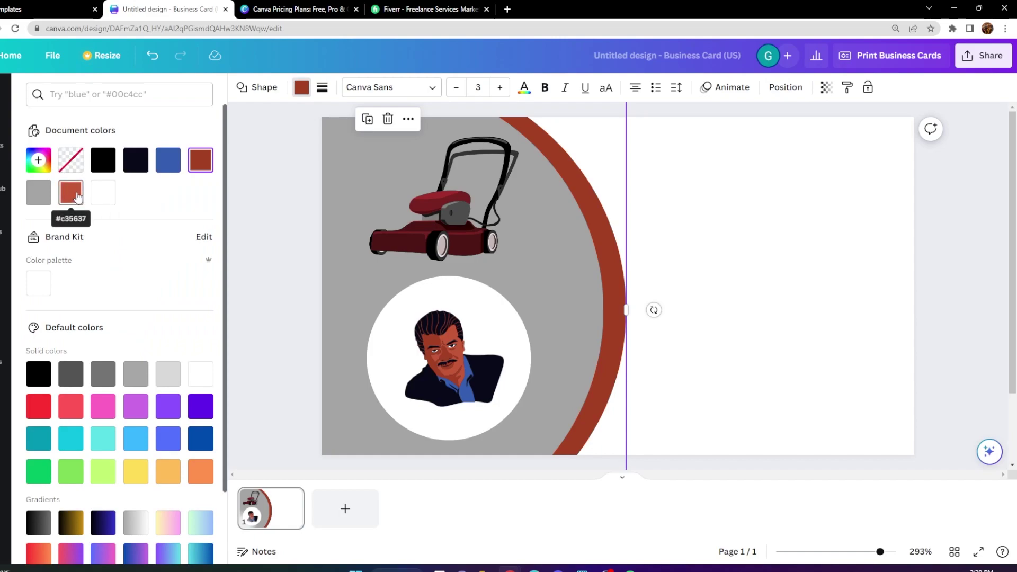
Change the arc's colour to yellow #FFC700 and nudge it slightly.
click(199, 160)
mouse_move(46, 293)
mouse_down()
mouse_move(62, 297)
mouse_move(274, 185)
mouse_up()
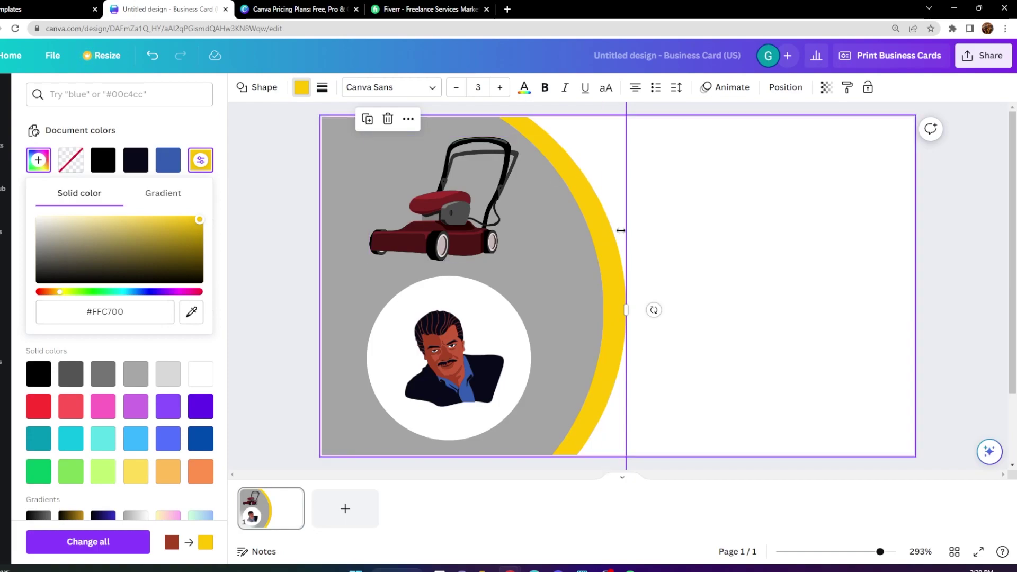
click(627, 312)
drag(632, 313, 600, 252)
click(658, 296)
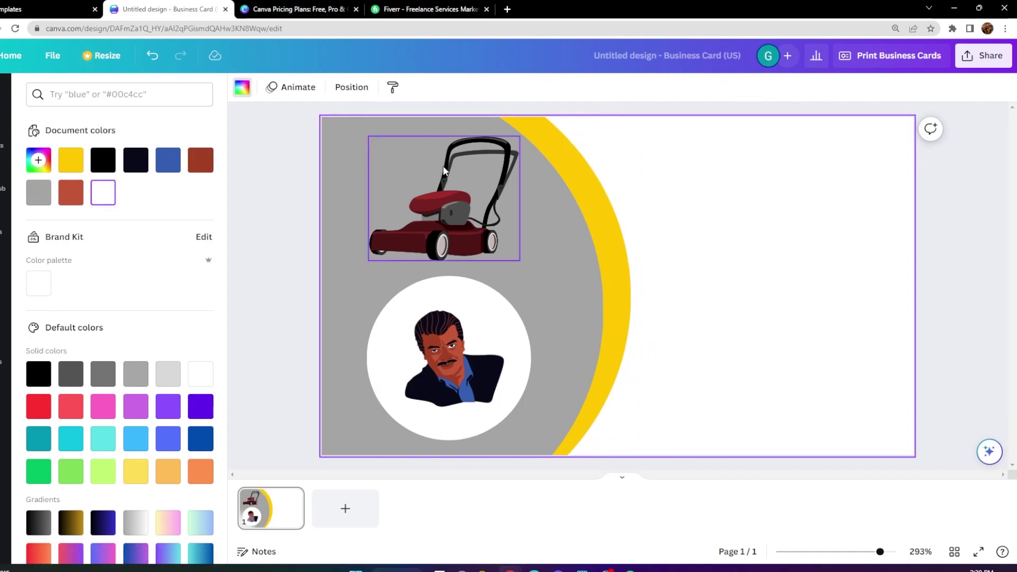
Add the 'Inclusive Painting' text style and change it to 'Inclusive Landscaping'.
click(5, 145)
click(5, 275)
click(47, 192)
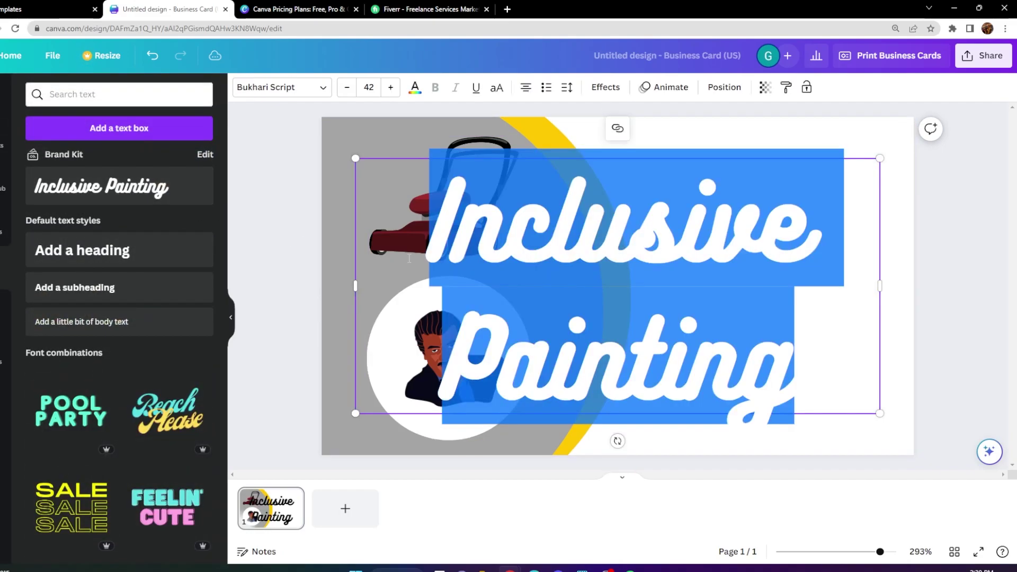
drag(793, 370, 434, 334)
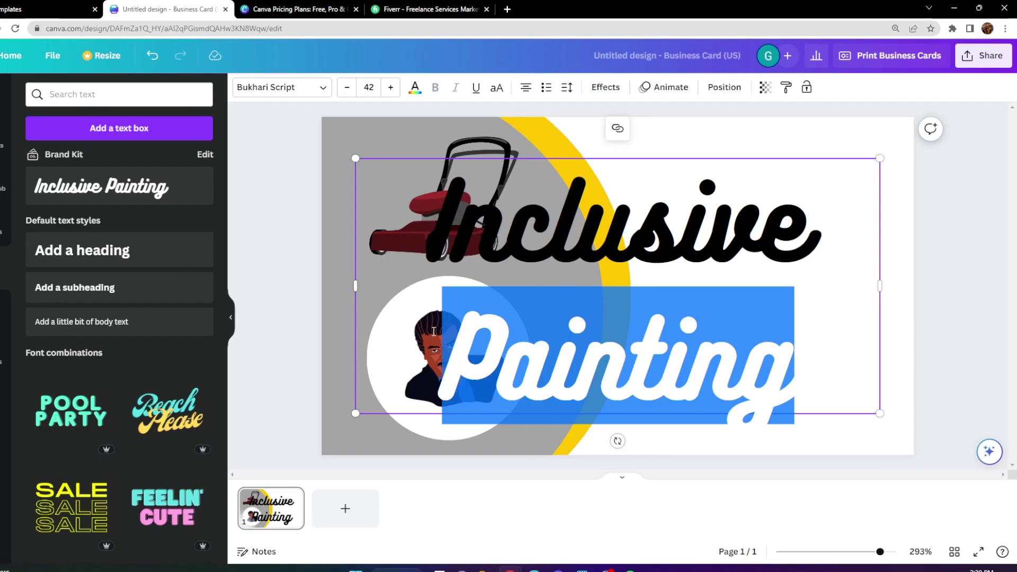
text(Land)
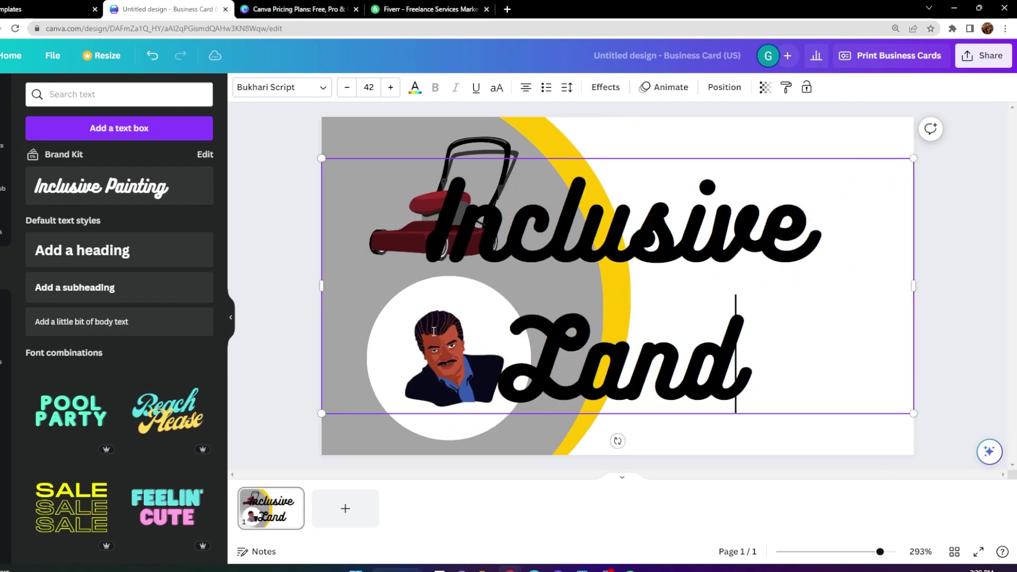
text(scaping)
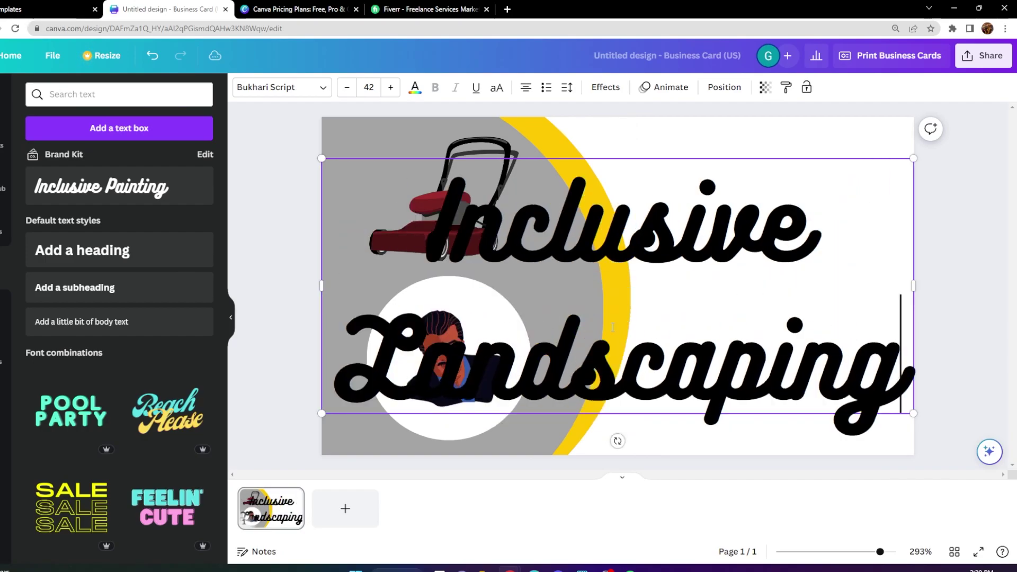
Shrink the title and move it to the card's top-right area.
drag(322, 159, 667, 307)
drag(769, 307, 756, 114)
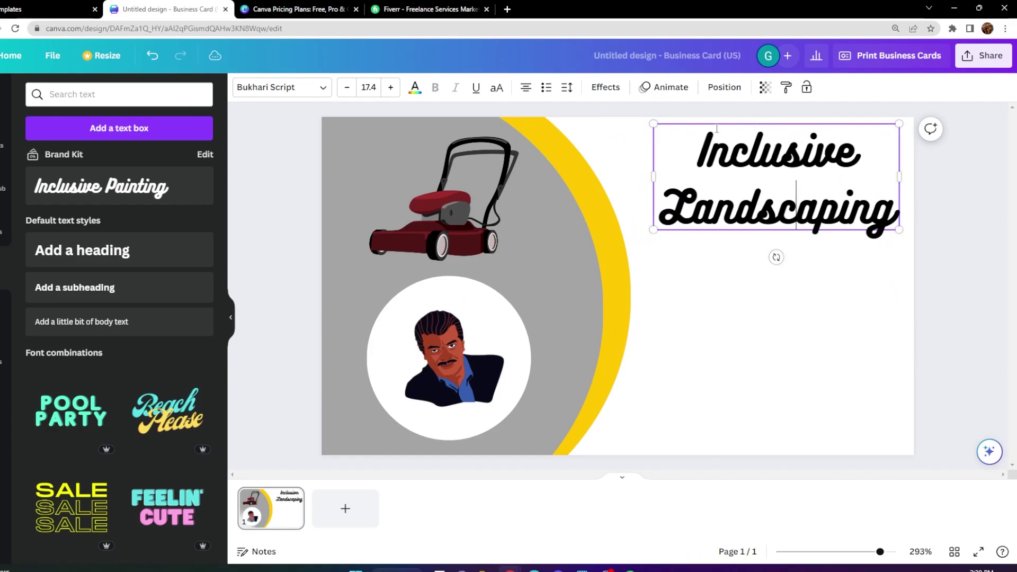
click(605, 165)
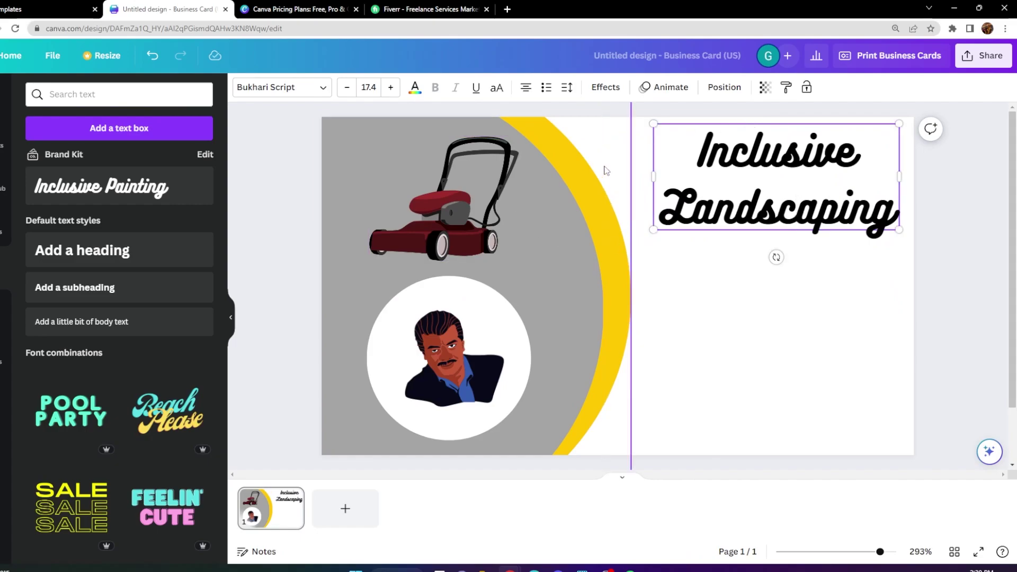
Browse the business card templates in the Design panel beside the card.
click(642, 156)
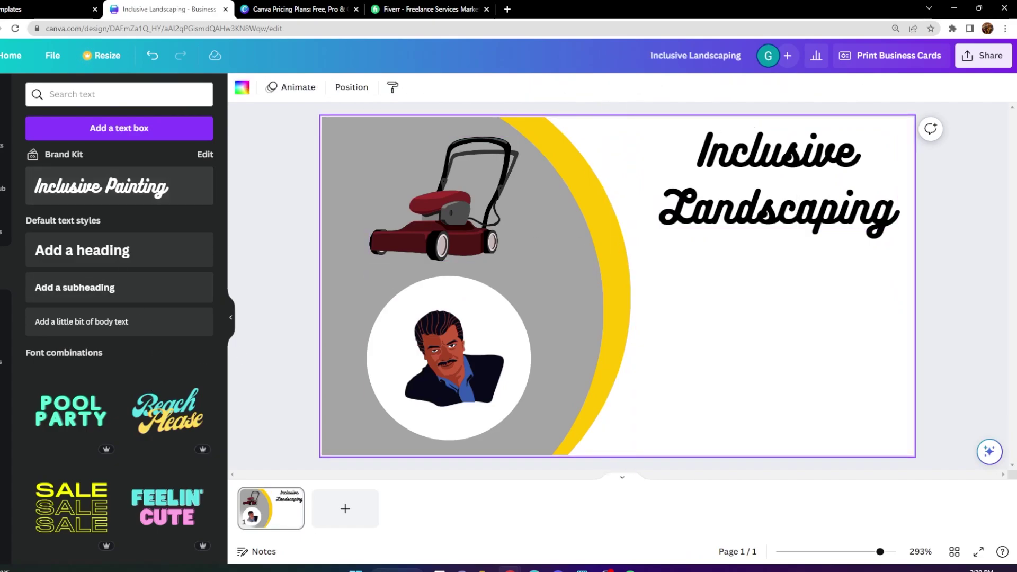
click(5, 98)
click(73, 124)
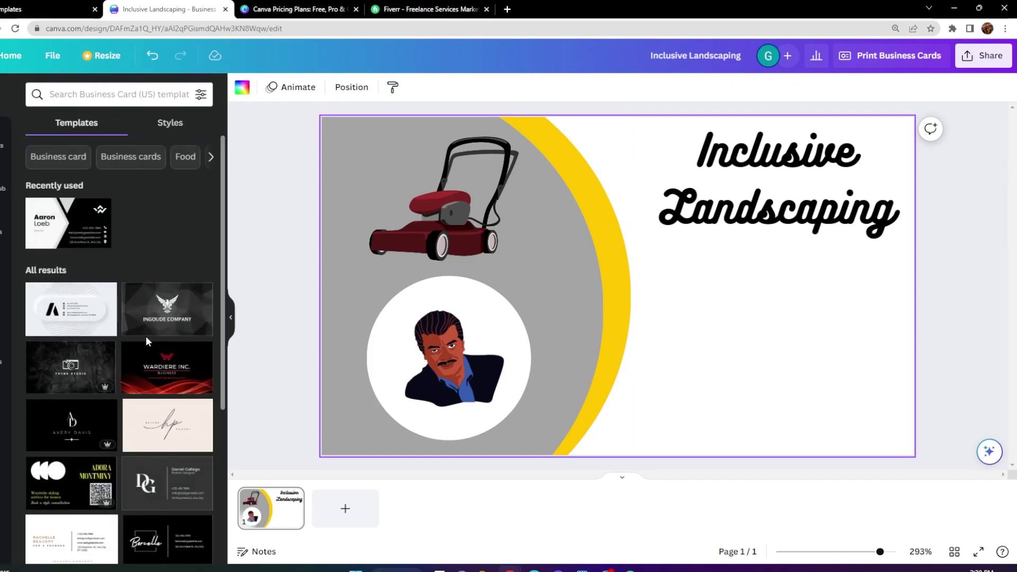
scroll(118, 325, down, 3)
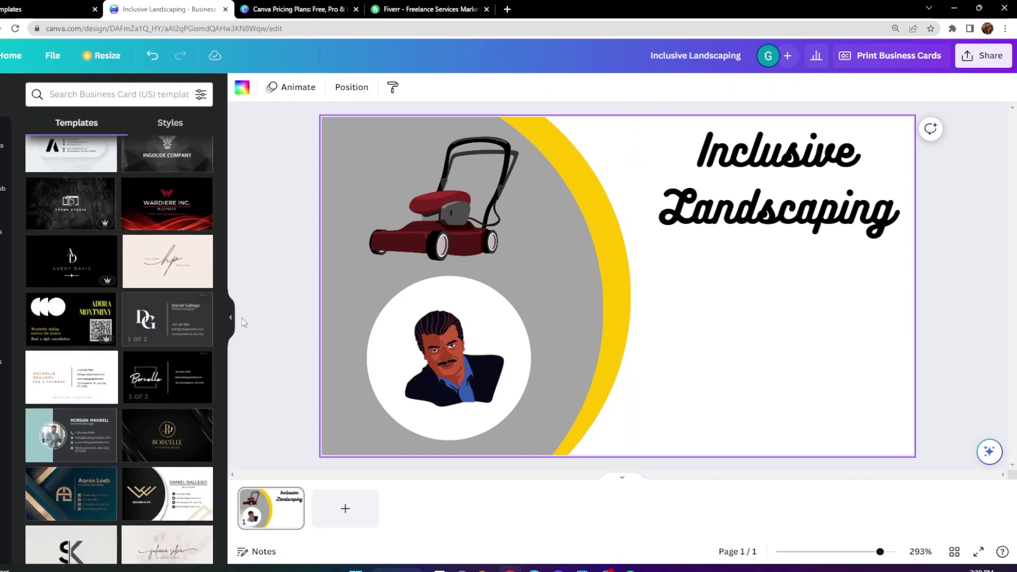
scroll(159, 318, up, 3)
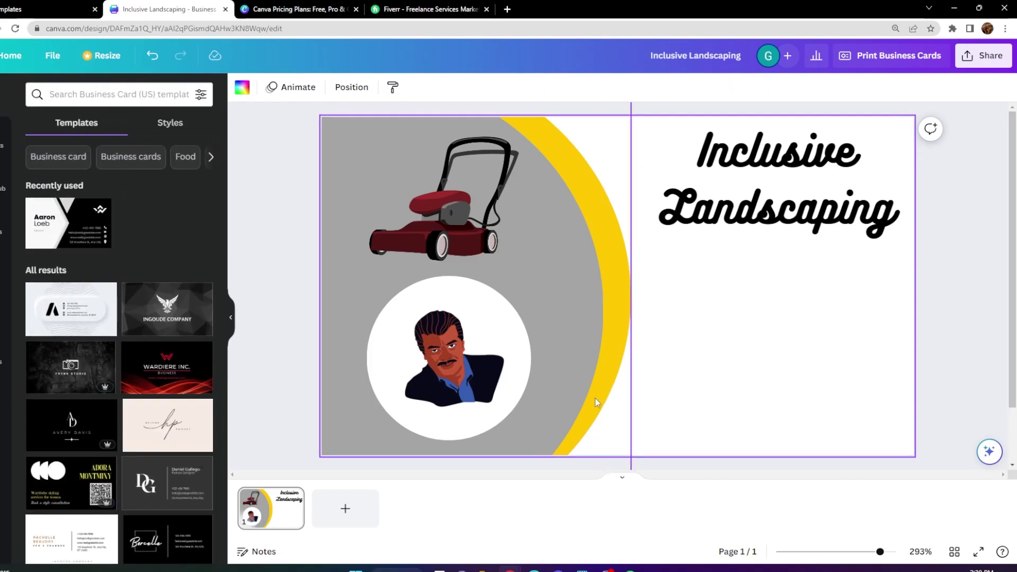
drag(766, 203, 761, 209)
Add a black line and stand it vertically at full card height beside the yellow arc.
click(3, 138)
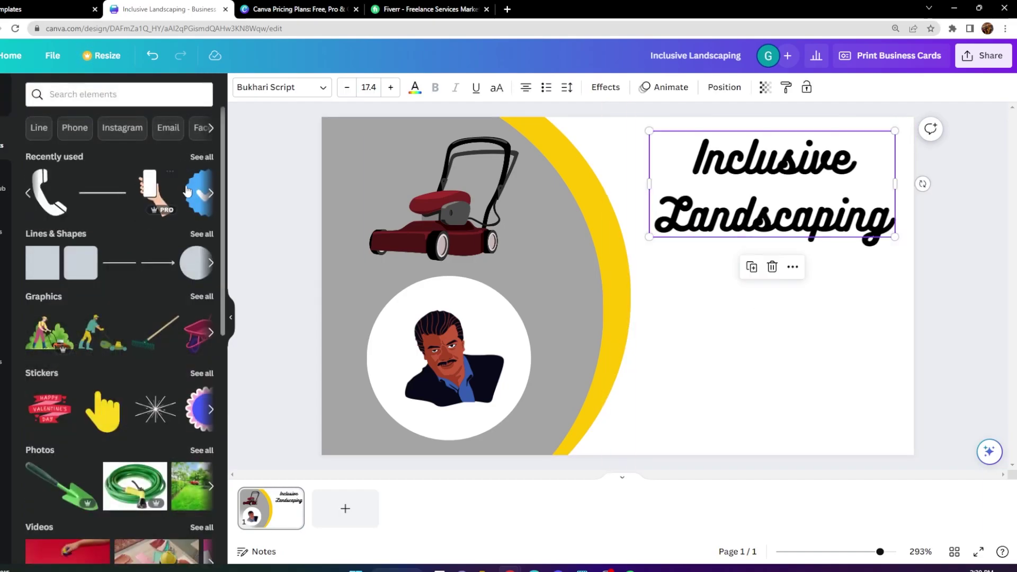
click(96, 200)
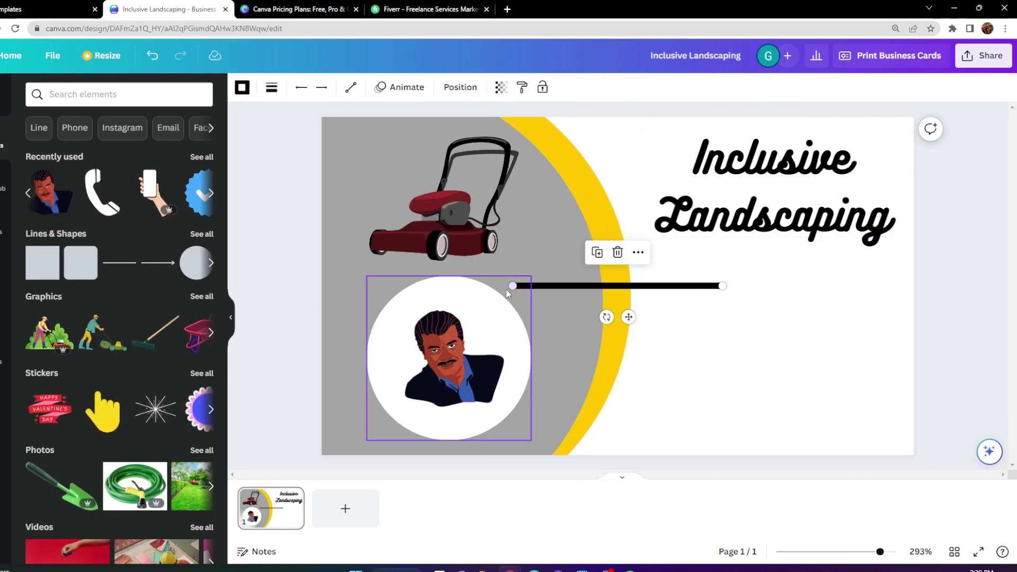
drag(517, 286, 717, 454)
drag(721, 286, 635, 116)
drag(716, 467, 632, 448)
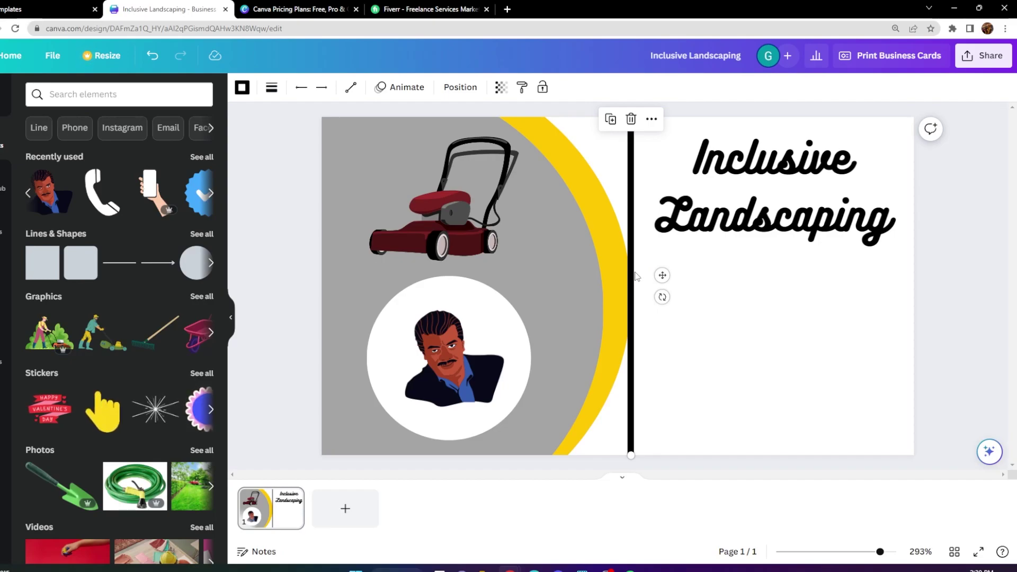
drag(636, 277, 651, 275)
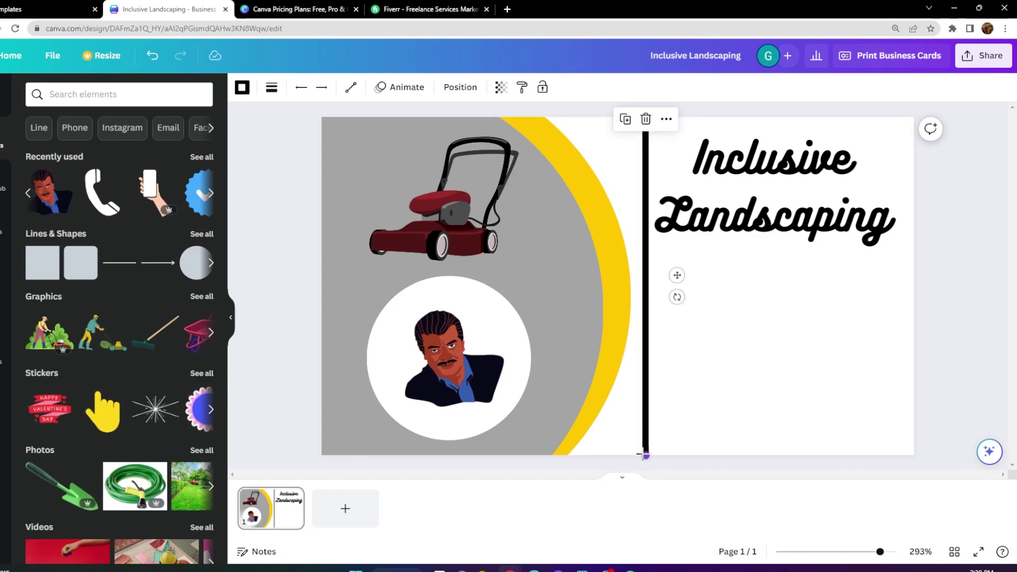
drag(645, 454, 647, 456)
click(811, 334)
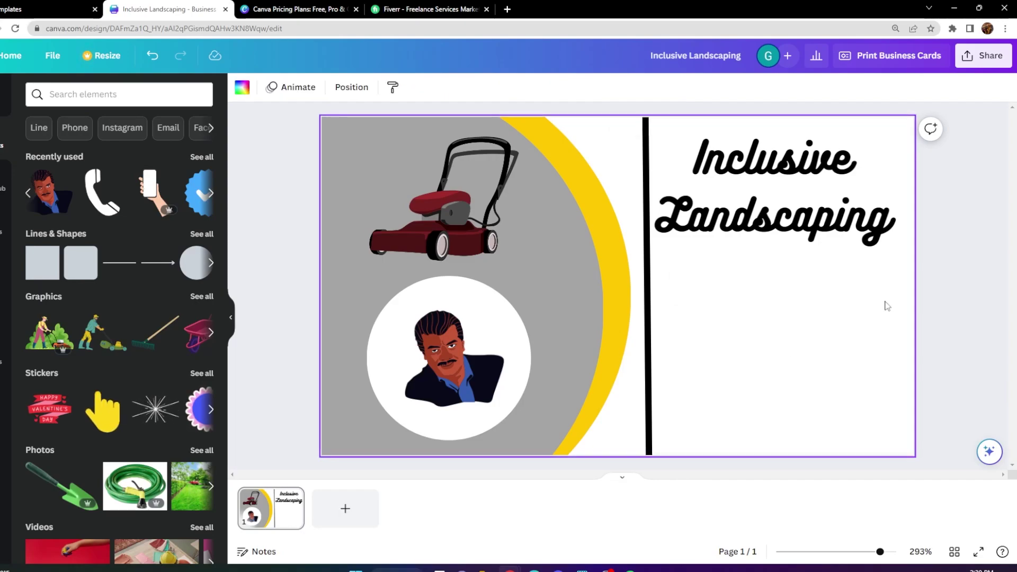
Shrink the Inclusive Landscaping title slightly to size 16.2.
click(739, 231)
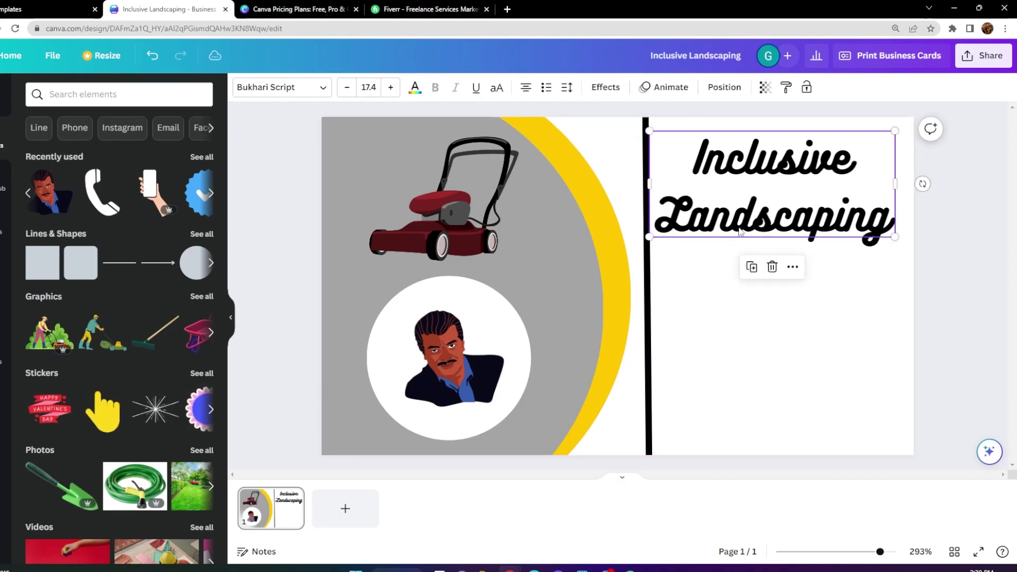
drag(649, 237, 667, 229)
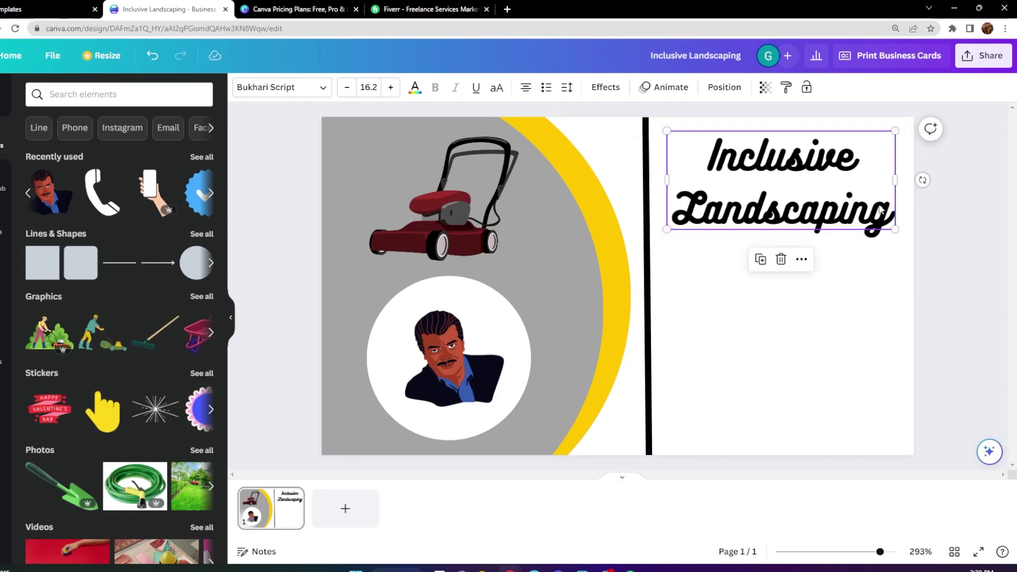
click(951, 212)
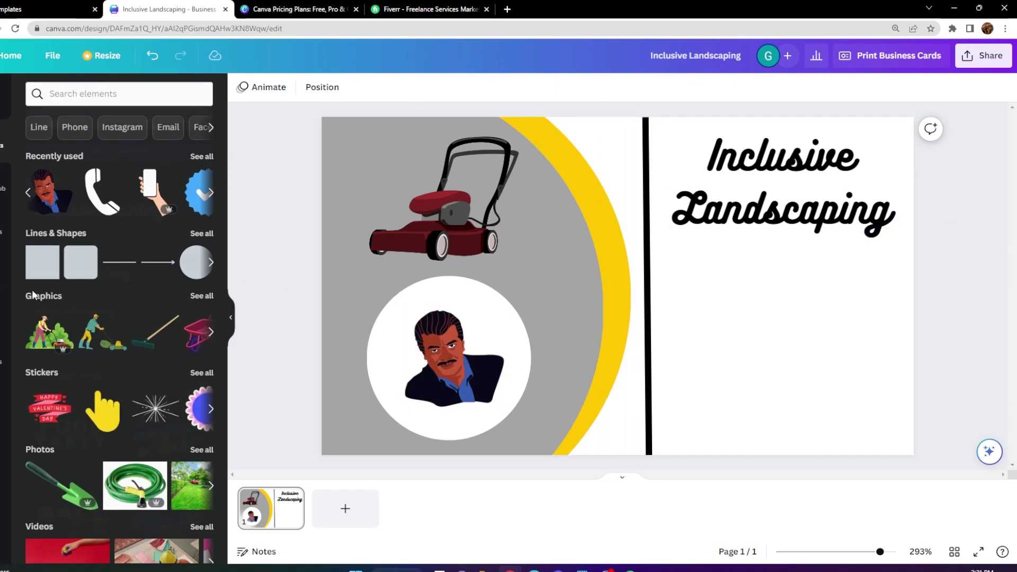
click(5, 162)
Add a Brand Kit script-style text box and replace its placeholder with the cardholder's name.
click(114, 195)
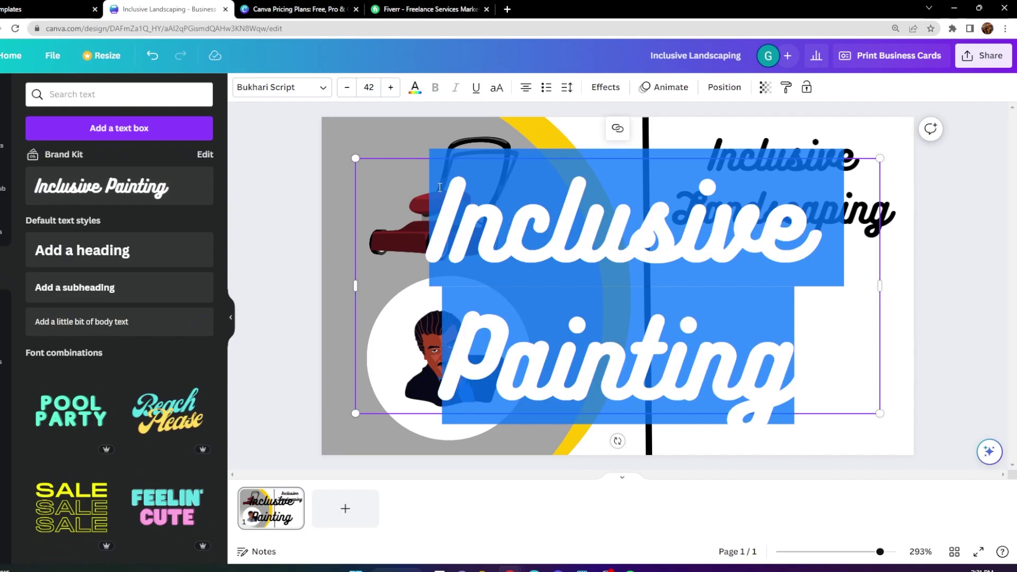
click(807, 370)
key(ctrl+a)
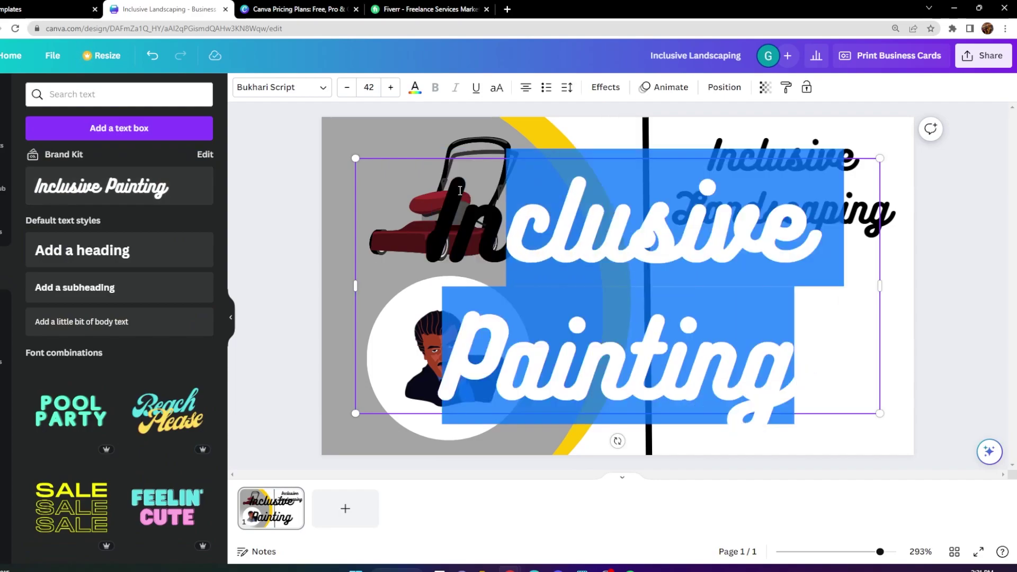
key(BackSpace)
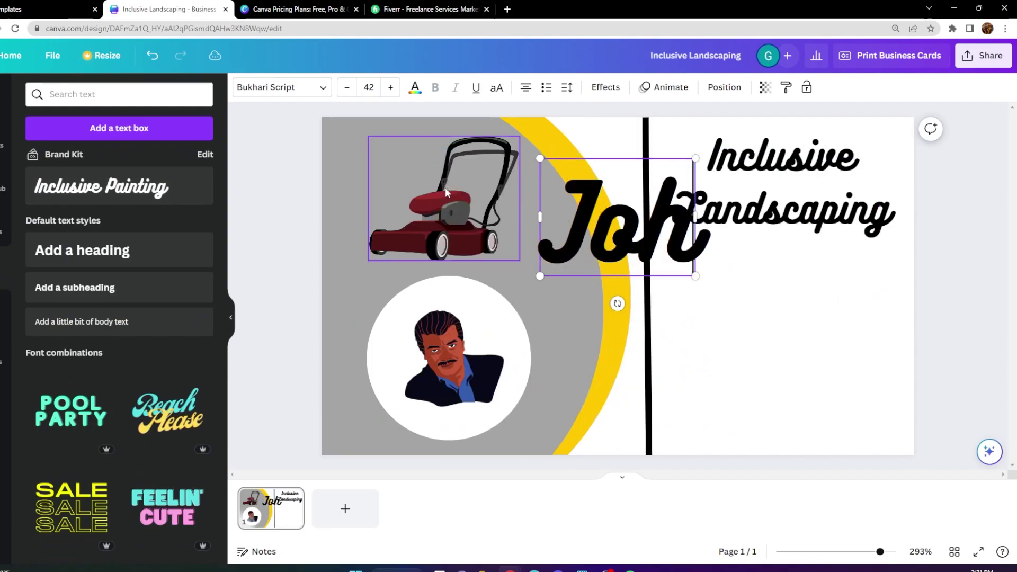
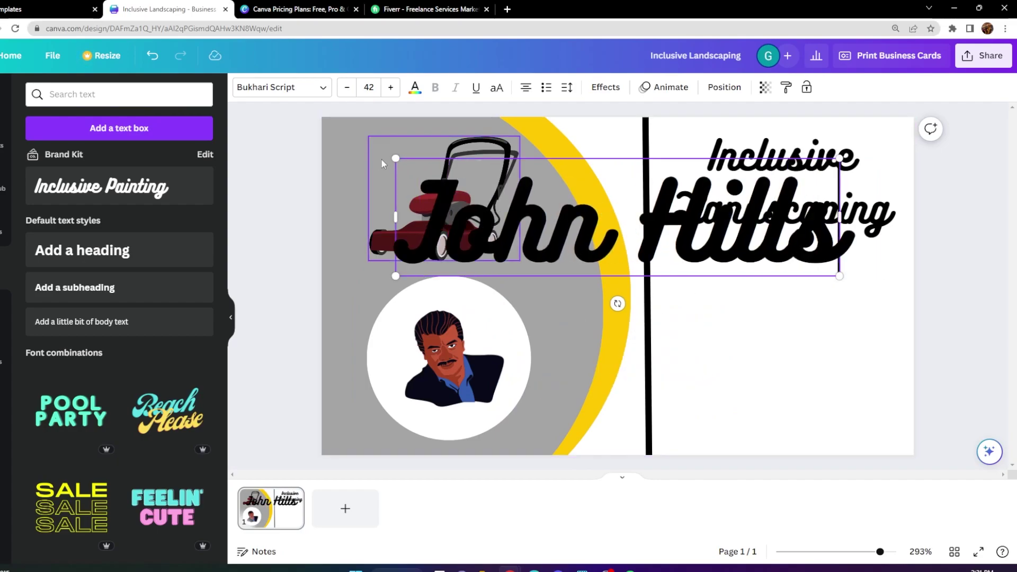
Shrink the name to sit under the title on the right, and enlarge the title slightly to 16.4.
drag(395, 158, 759, 276)
click(683, 228)
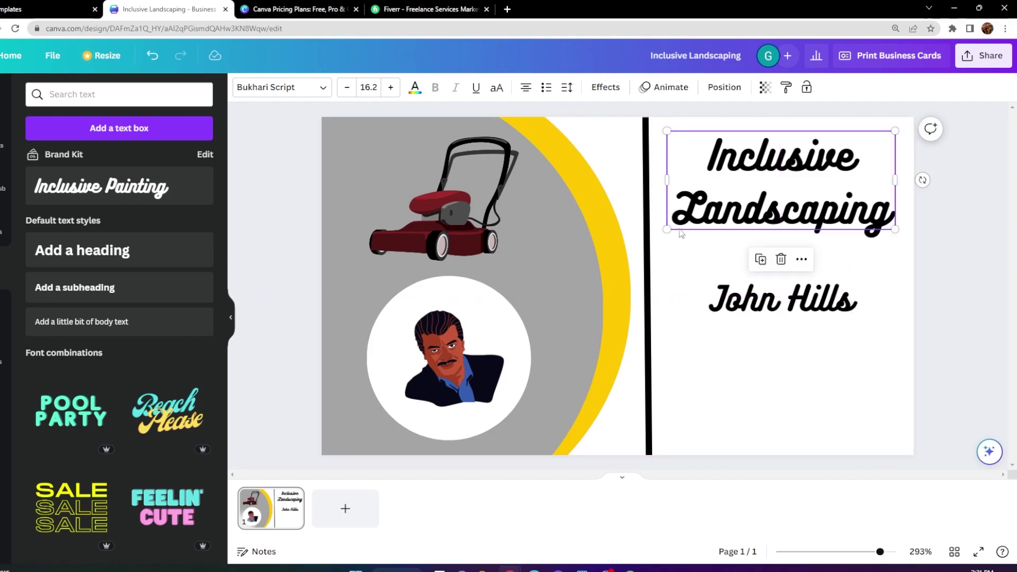
drag(660, 230, 662, 231)
Select the 'Inclusive Landscaping' heading's words and apply underline formatting to them.
click(888, 215)
drag(886, 210, 719, 146)
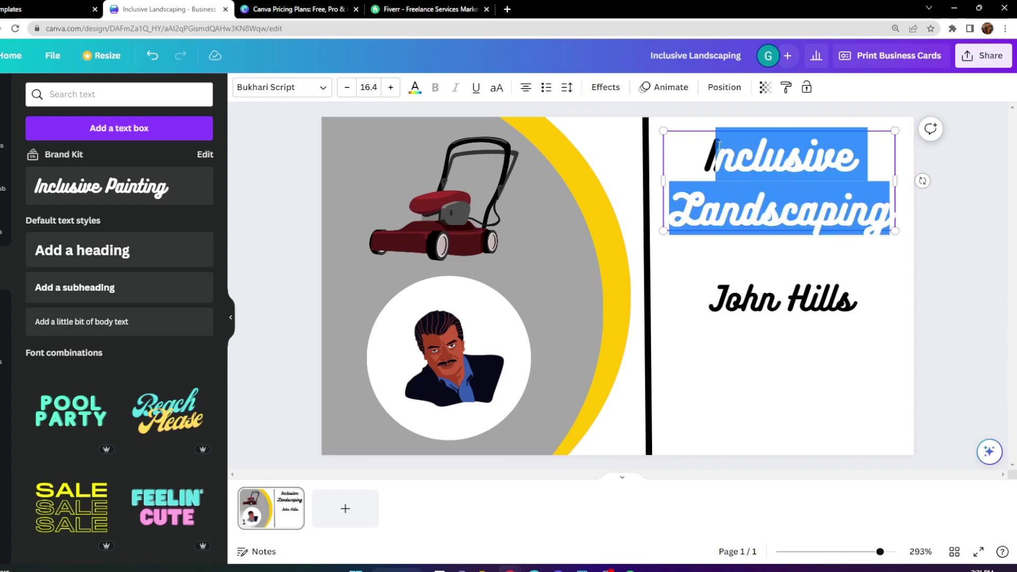
click(474, 93)
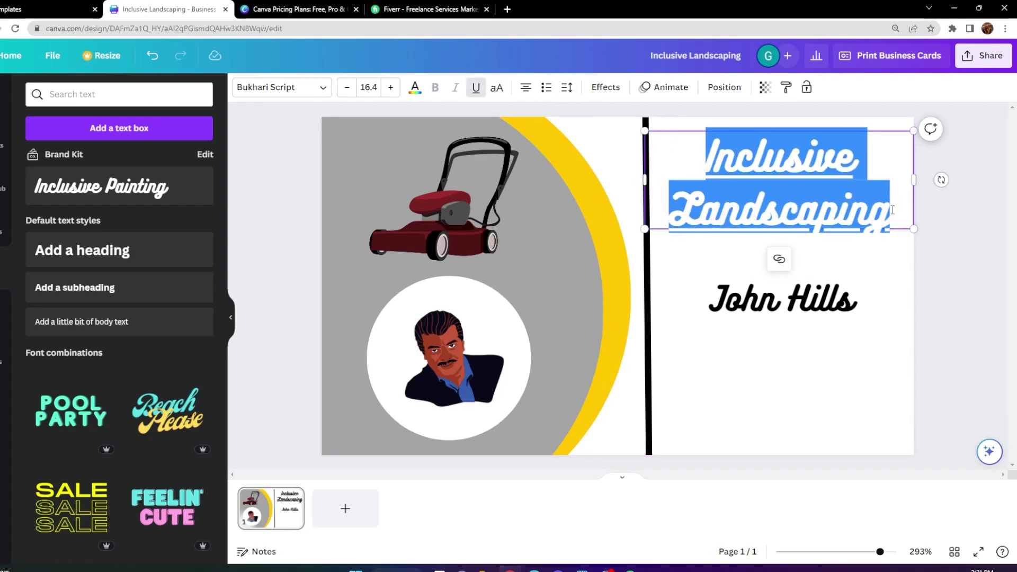
click(906, 256)
click(890, 252)
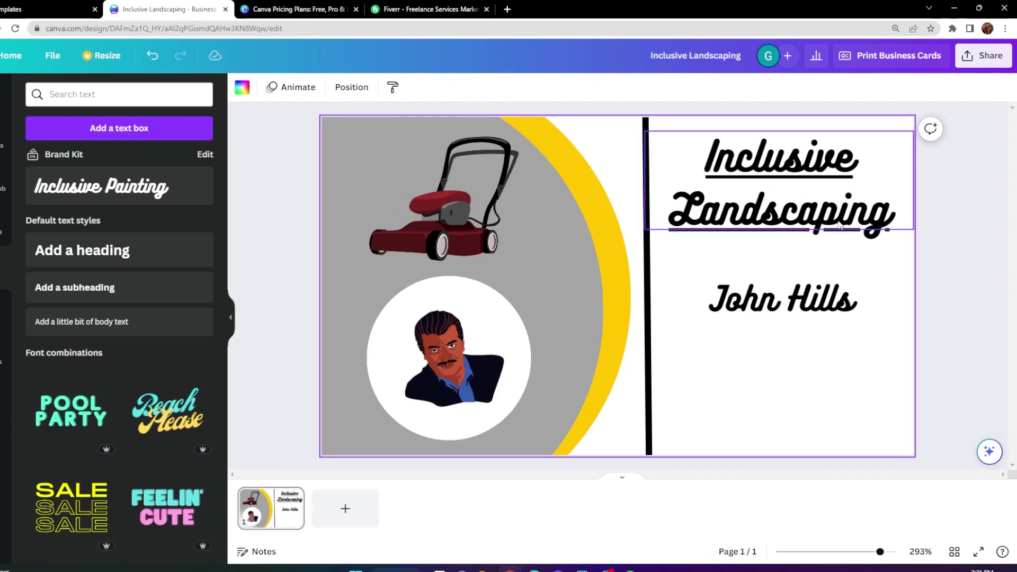